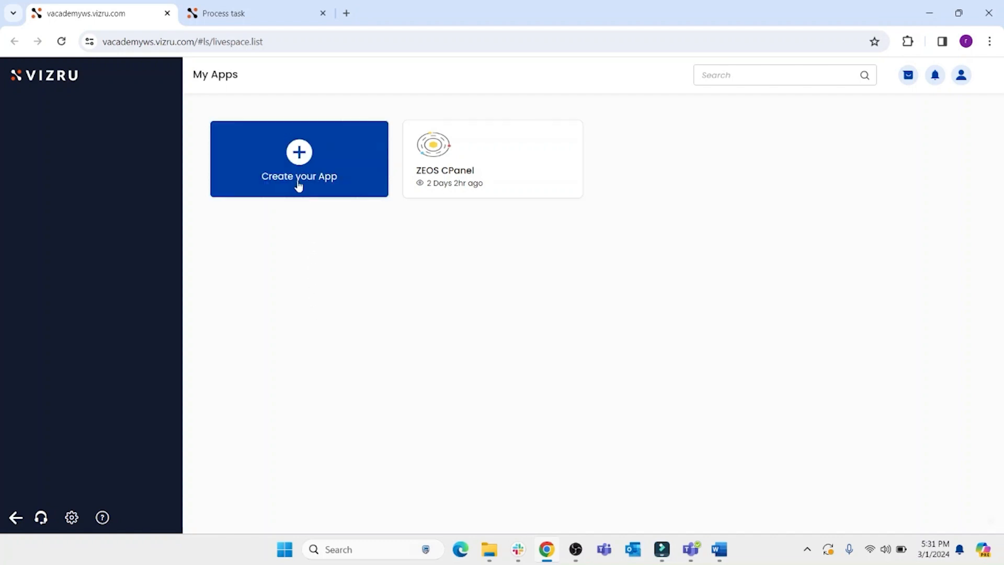
- Build a new app named Task management
{"action": "left_click", "coordinate": [299, 155]}
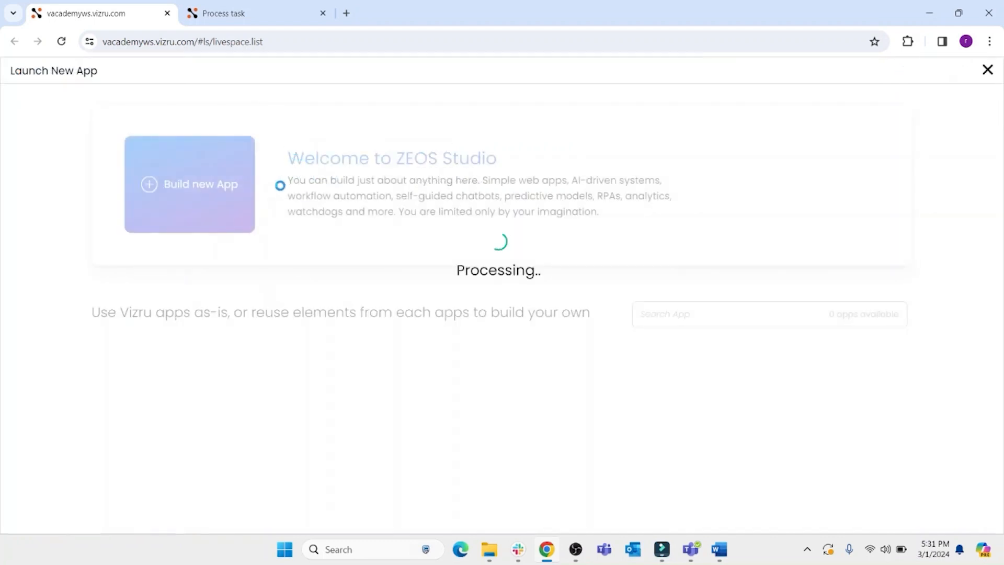
{"action": "left_click", "coordinate": [189, 171]}
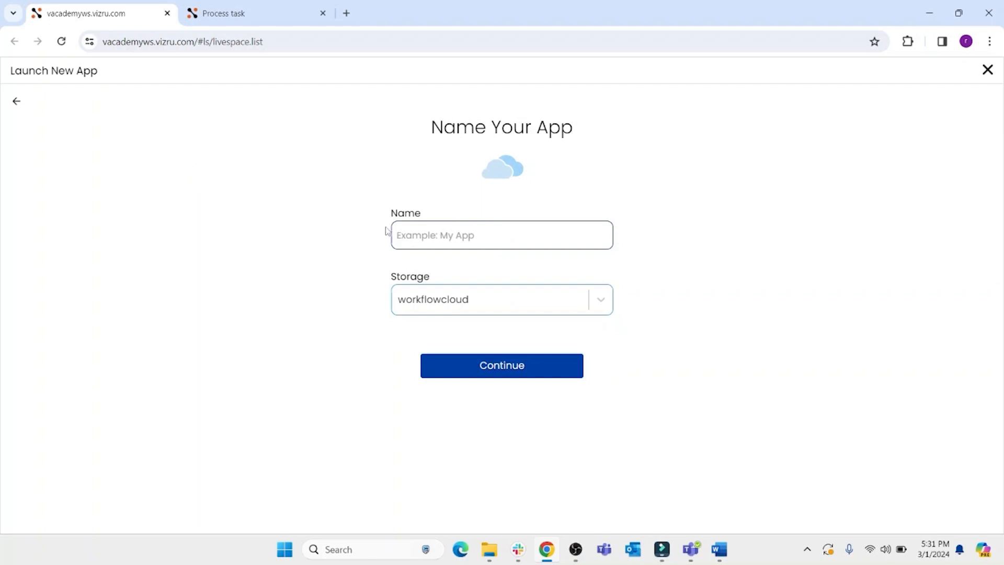
{"action": "left_click", "coordinate": [422, 235]}
{"action": "type", "text": "Task management"}
{"action": "left_click", "coordinate": [501, 369]}
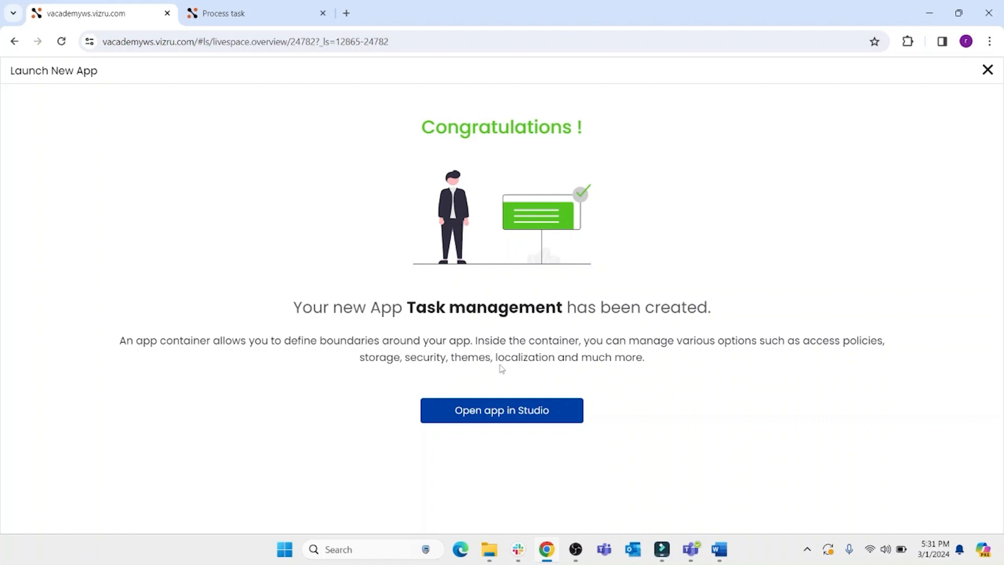
- Open the new app in Studio and create a blank dashboard
{"action": "left_click", "coordinate": [497, 417]}
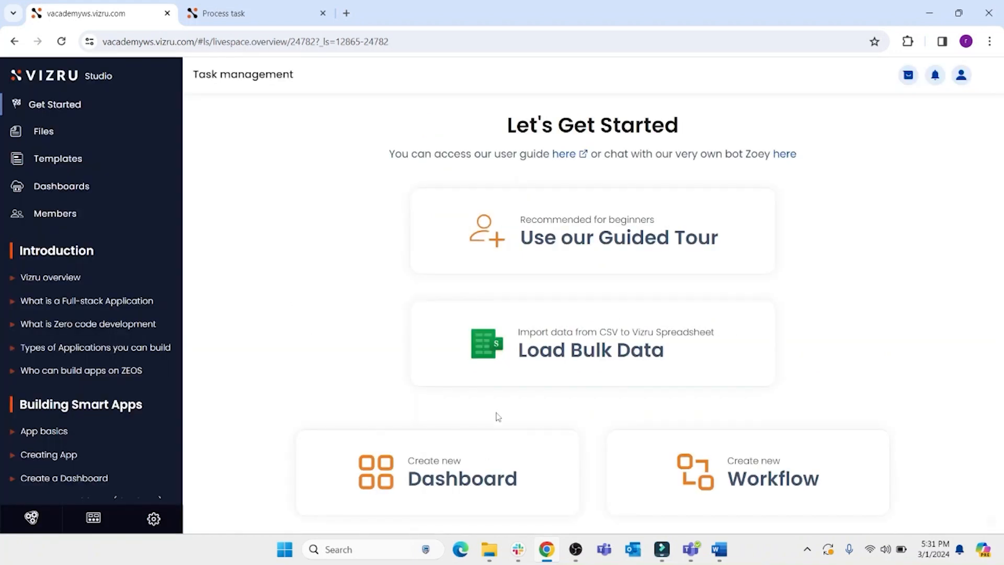
{"action": "scroll", "coordinate": [497, 413], "scroll_direction": "down", "scroll_amount": 2}
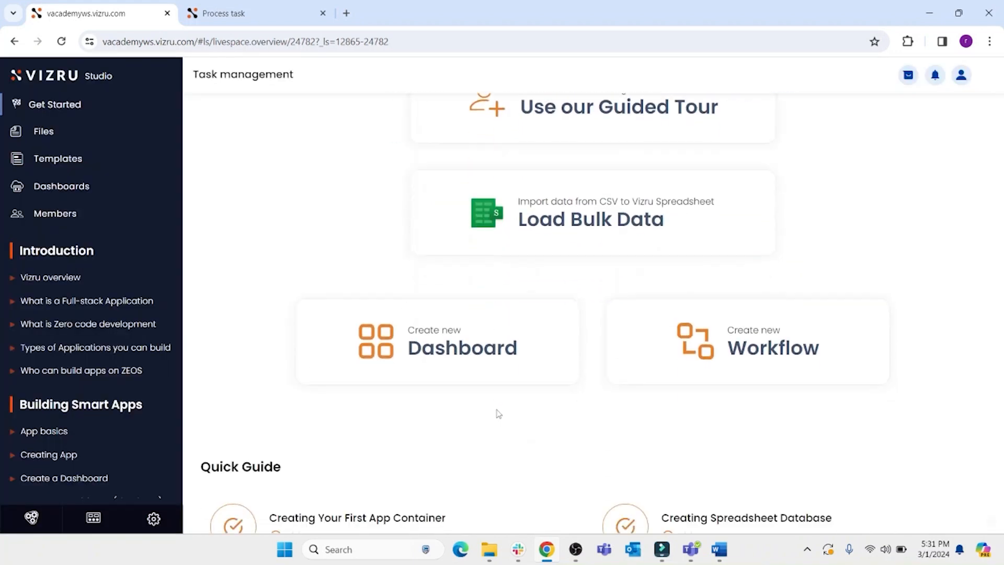
{"action": "left_click", "coordinate": [458, 355]}
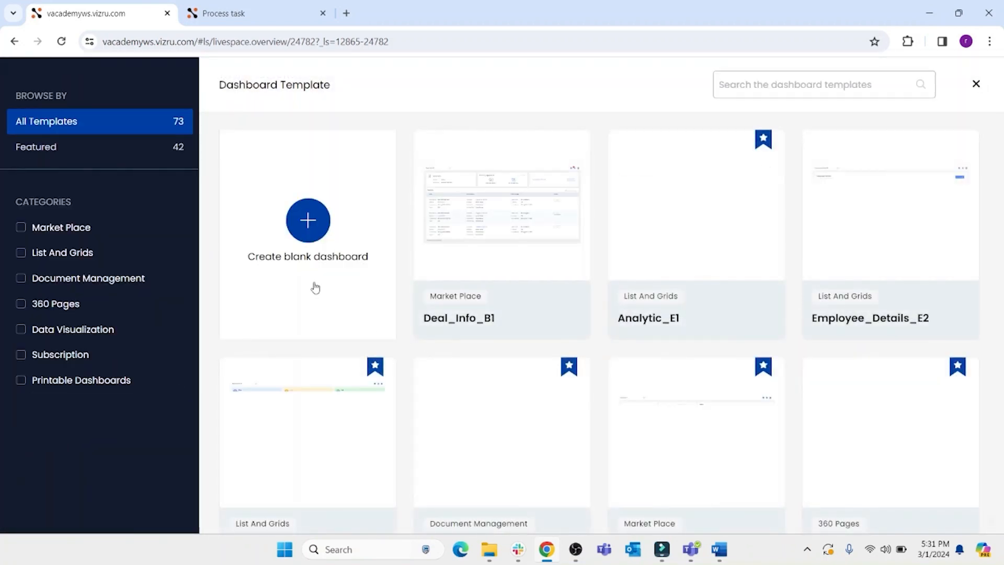
{"action": "left_click", "coordinate": [307, 222]}
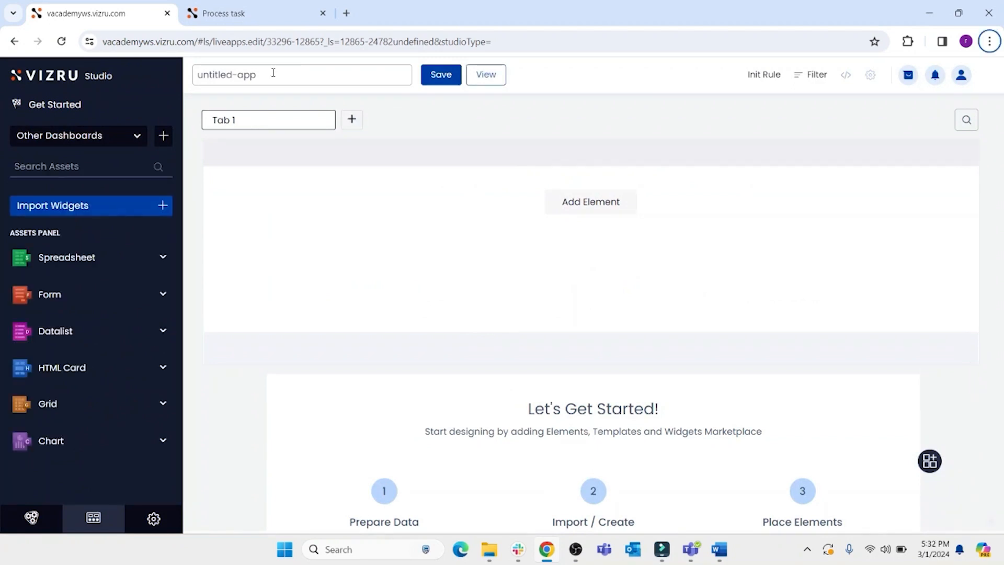
- Rename the dashboard to Task Details and save it
{"action": "left_click", "coordinate": [273, 73]}
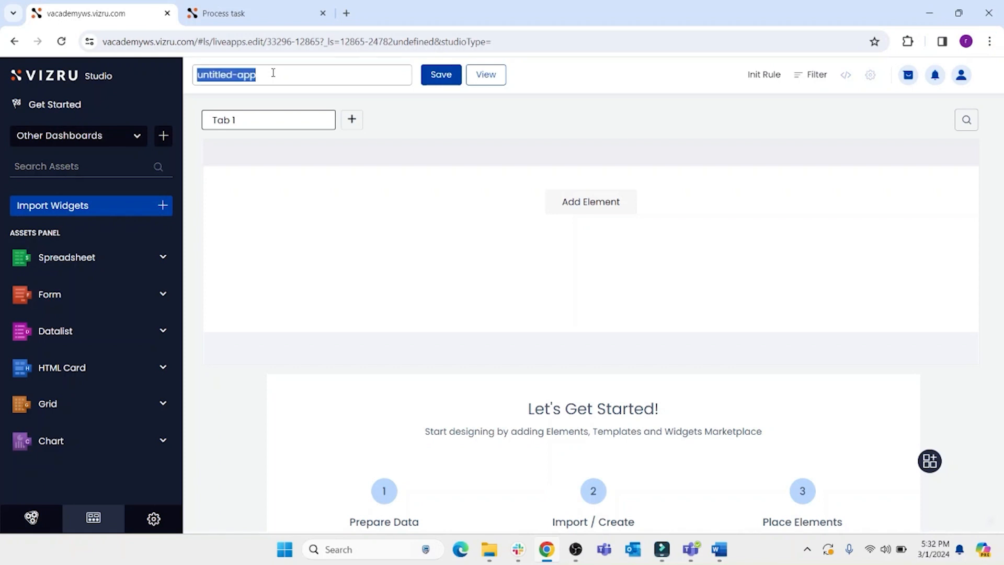
{"action": "type", "text": "Task "}
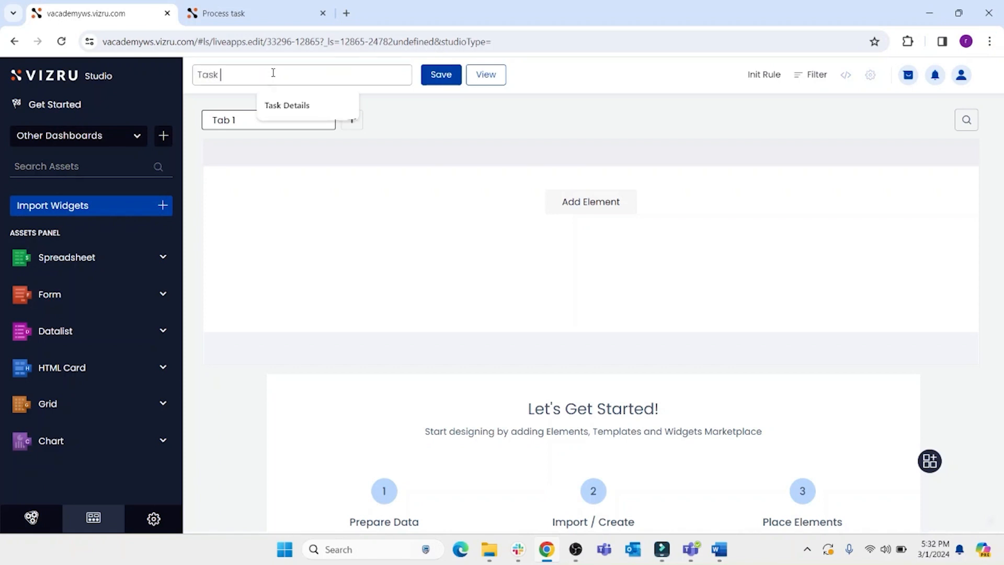
{"action": "type", "text": "d"}
{"action": "left_click", "coordinate": [298, 106]}
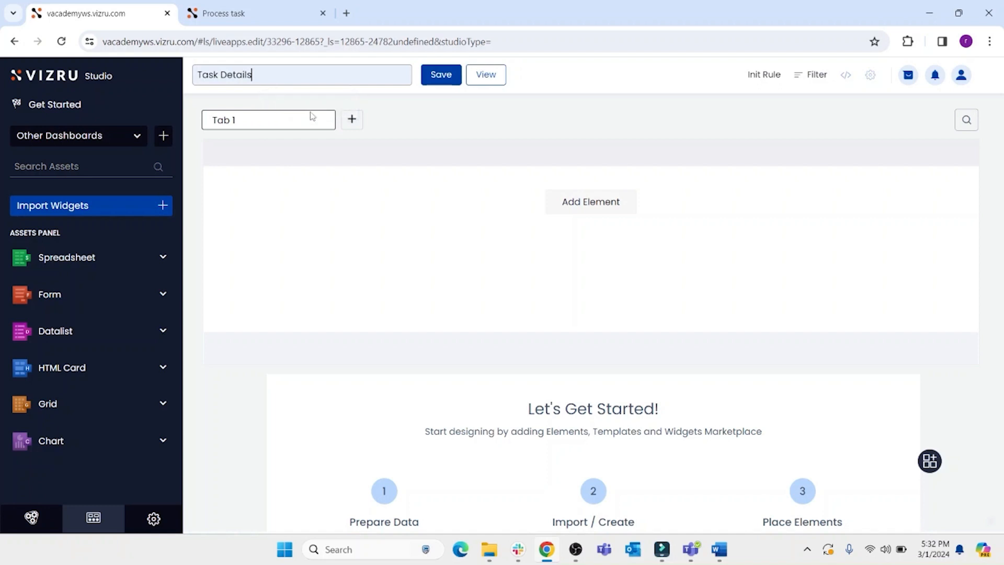
{"action": "left_click", "coordinate": [441, 77]}
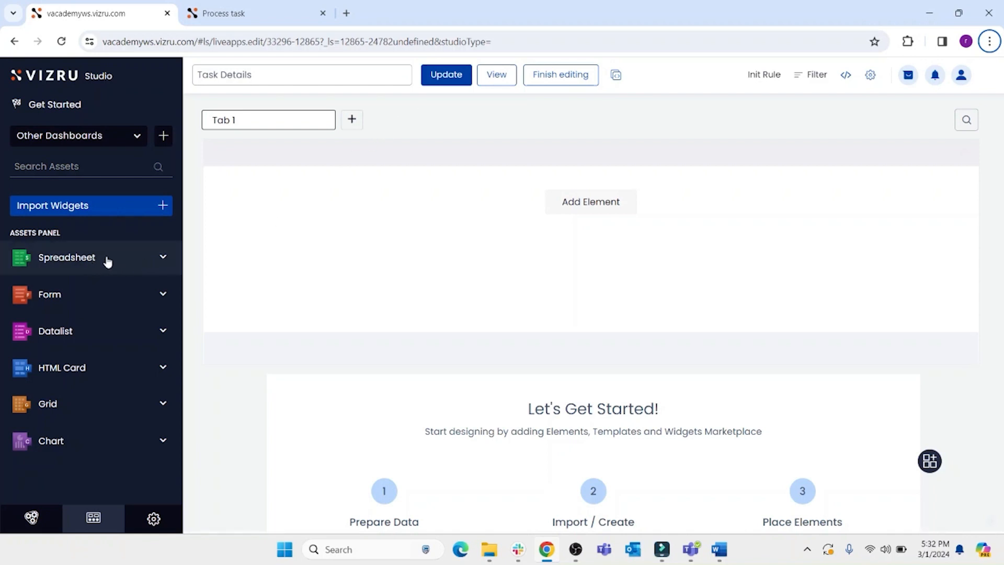
- Create a new spreadsheet named Task Info and save it
{"action": "left_click", "coordinate": [107, 261]}
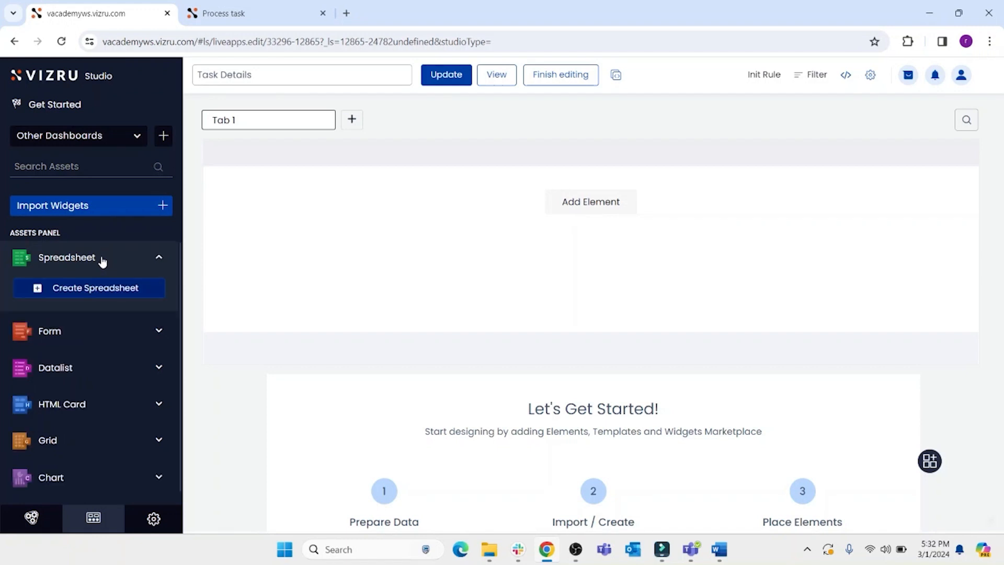
{"action": "left_click", "coordinate": [100, 291]}
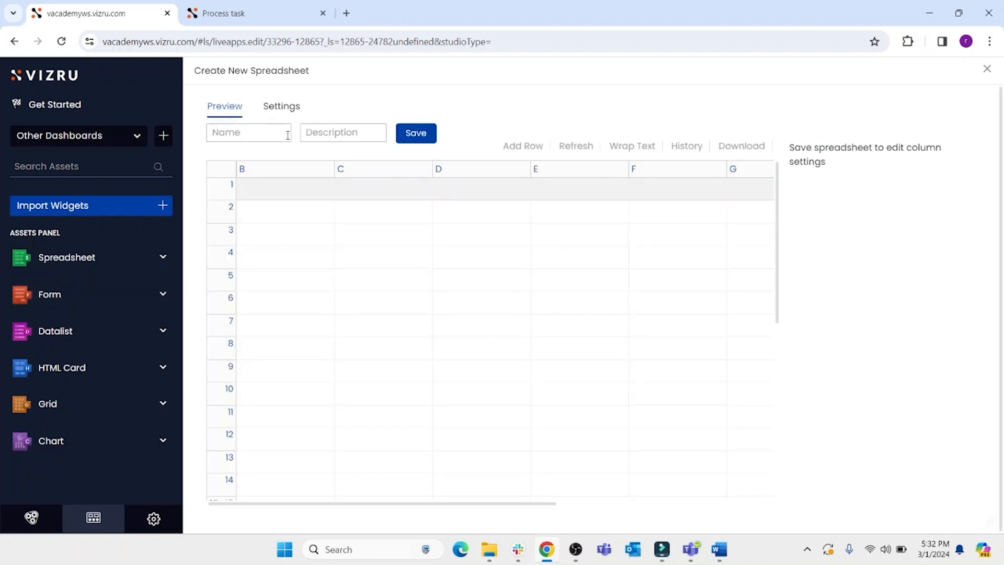
{"action": "left_click", "coordinate": [256, 131]}
{"action": "type", "text": "Task Info"}
{"action": "left_click", "coordinate": [415, 135]}
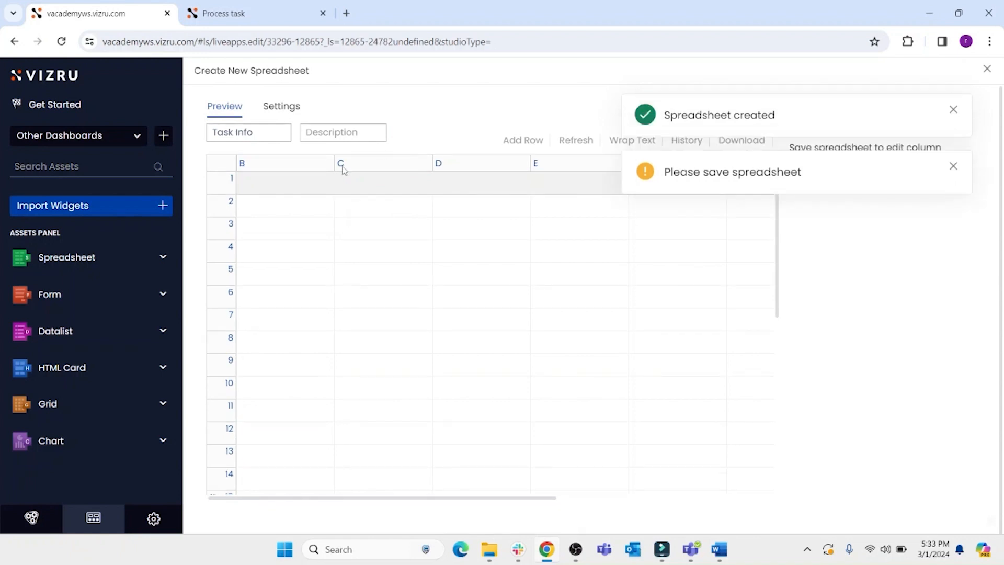
- Enter Task id and Task Name as the spreadsheet's first two column headers in row 1
{"action": "left_click", "coordinate": [293, 193]}
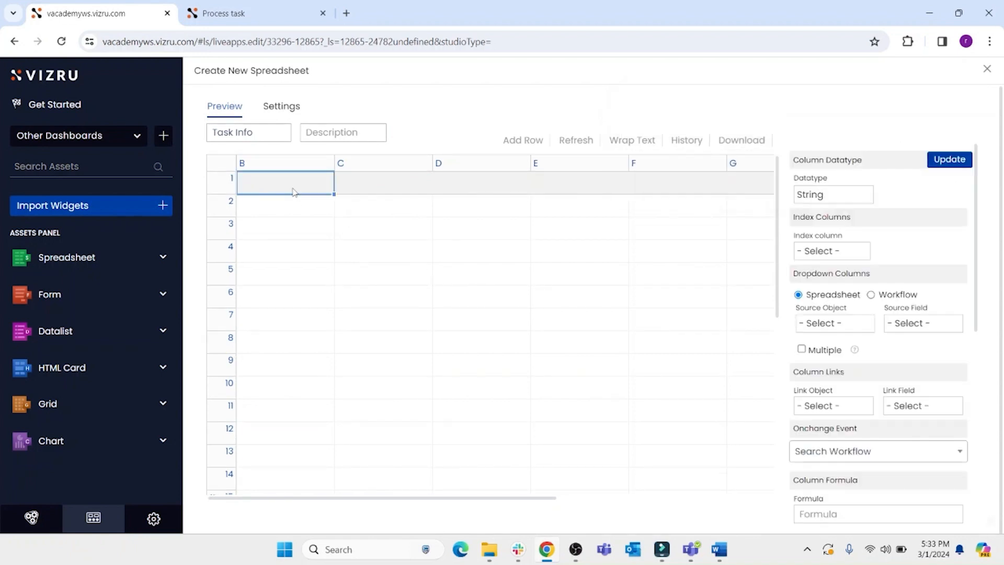
{"action": "key", "text": "alt"}
{"action": "double_click", "coordinate": [276, 186]}
{"action": "type", "text": "Tas"}
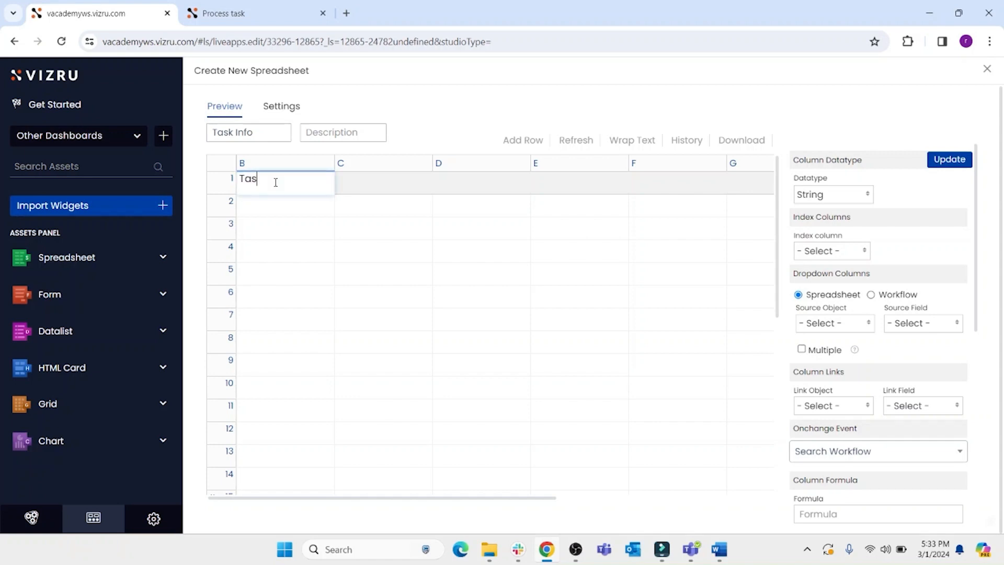
{"action": "type", "text": "k id"}
{"action": "key", "text": "Tab"}
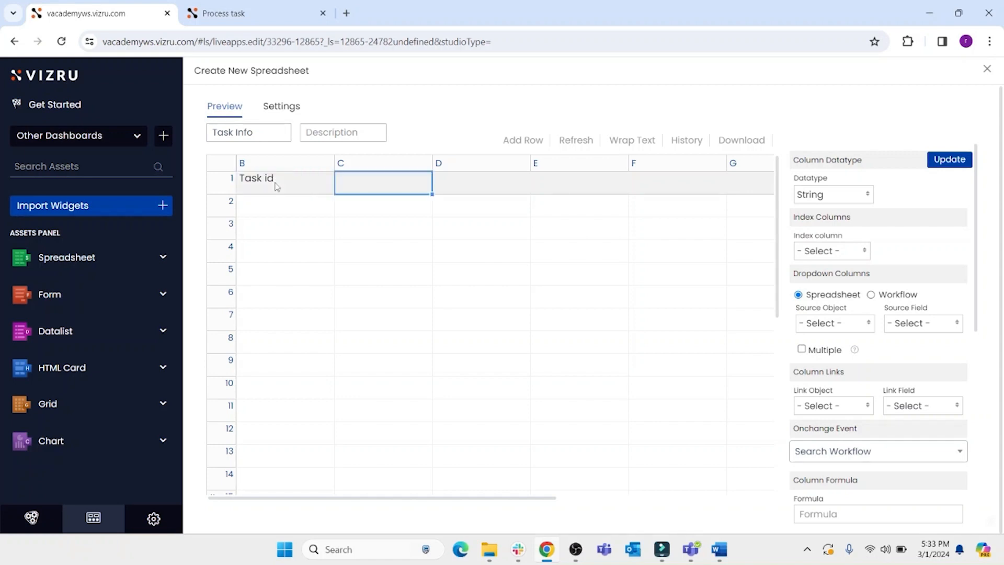
{"action": "type", "text": "Task Name"}
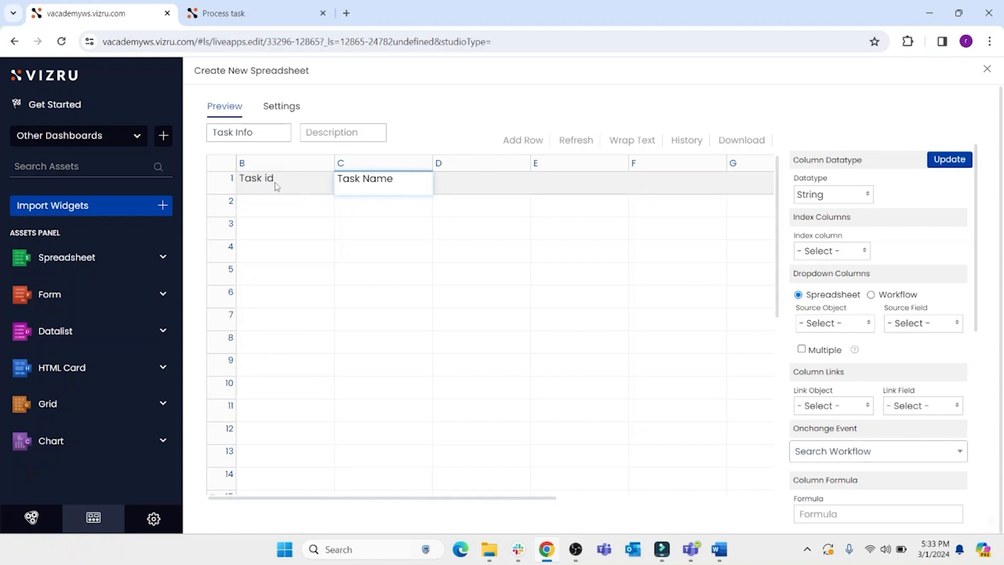
{"action": "key", "text": "Tab"}
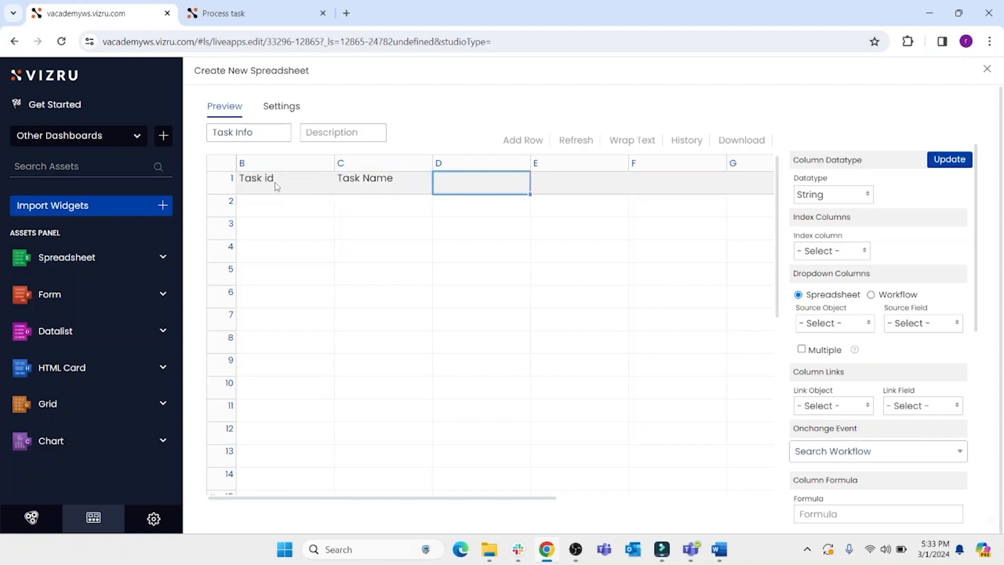
- Add Owner, Priority, Task Type and Target Date as the next column headers in row 1
{"action": "type", "text": "Owner"}
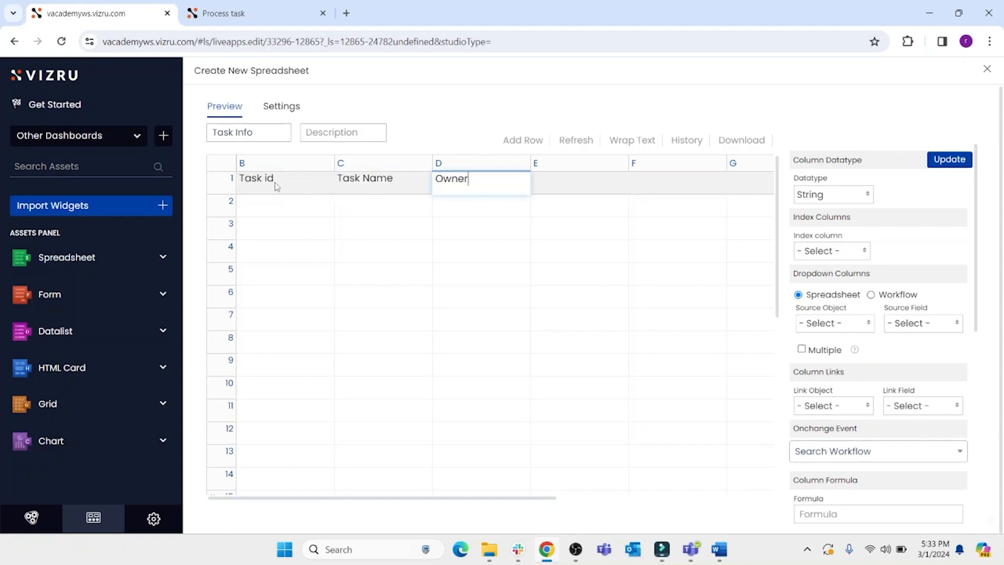
{"action": "key", "text": "Tab"}
{"action": "type", "text": "Pri"}
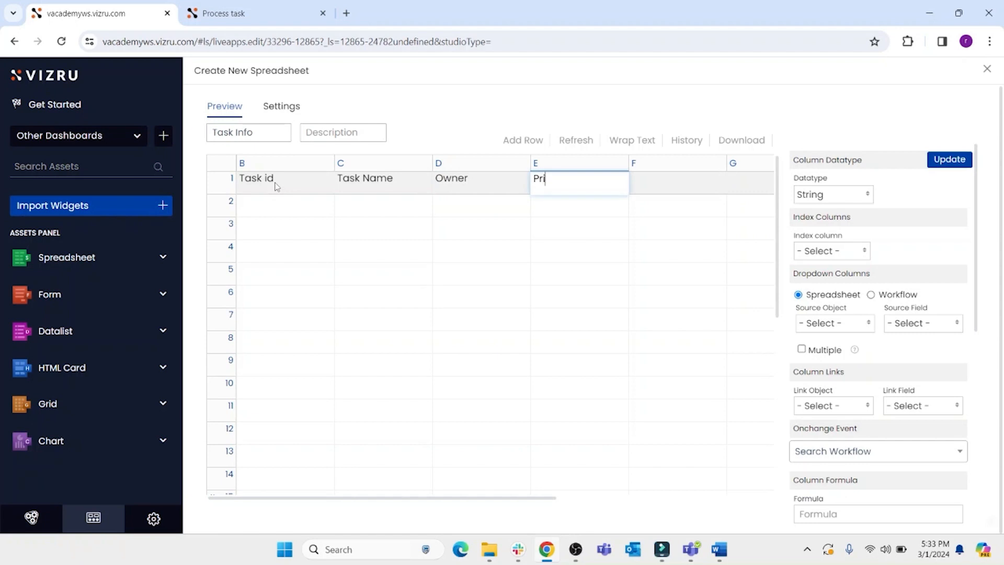
{"action": "type", "text": "ority"}
{"action": "key", "text": "Tab"}
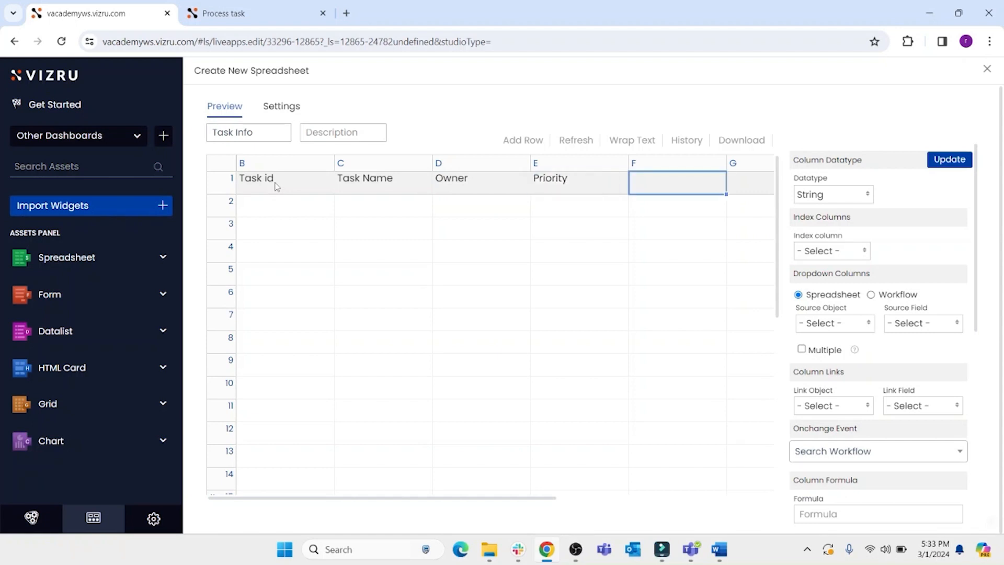
{"action": "type", "text": "Task "}
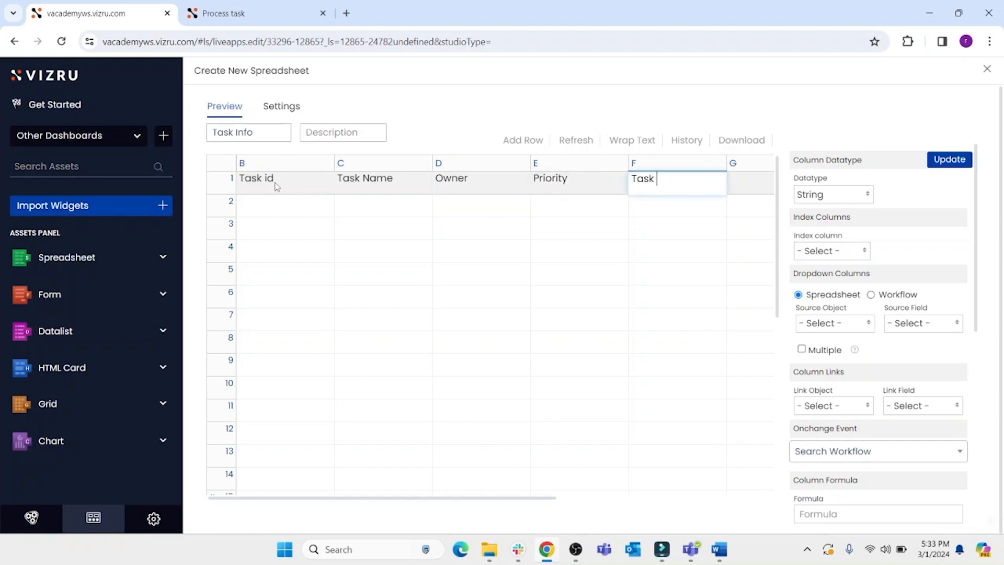
{"action": "type", "text": "Type"}
{"action": "left_click", "coordinate": [744, 190]}
{"action": "type", "text": "Target"}
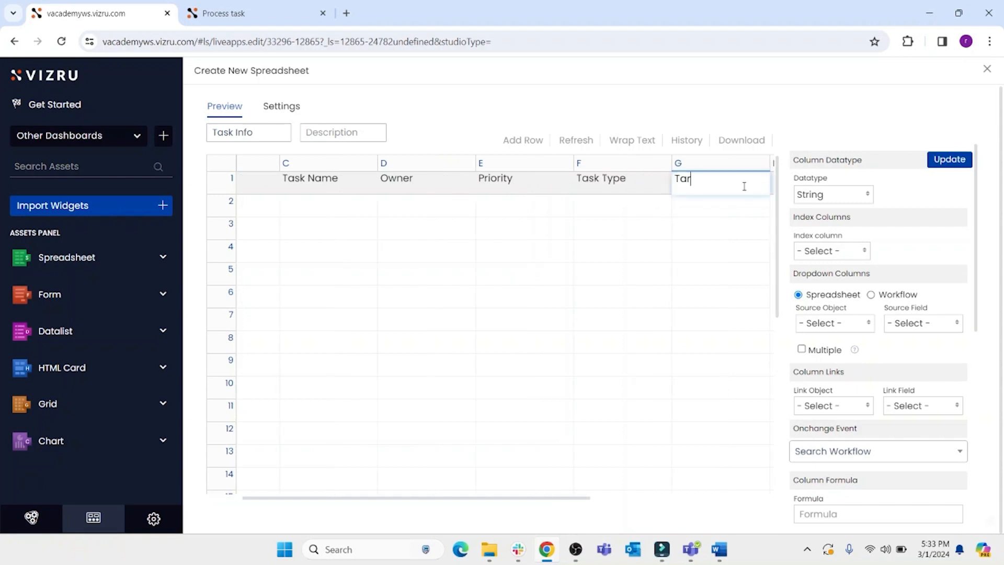
{"action": "type", "text": " Date"}
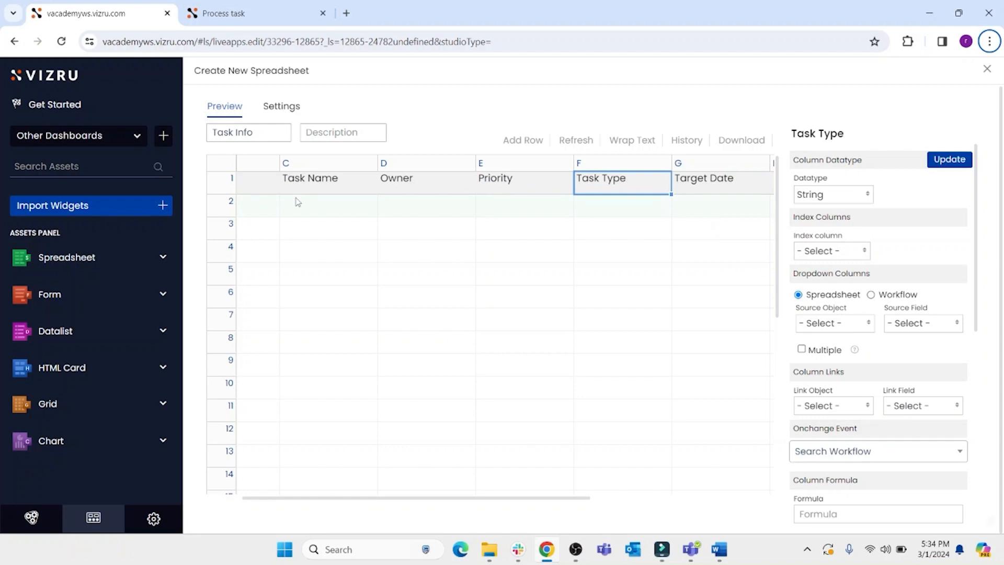
- Set the Target Date column's datatype to Date and update the column settings
{"action": "left_click", "coordinate": [309, 191]}
{"action": "left_click", "coordinate": [430, 180]}
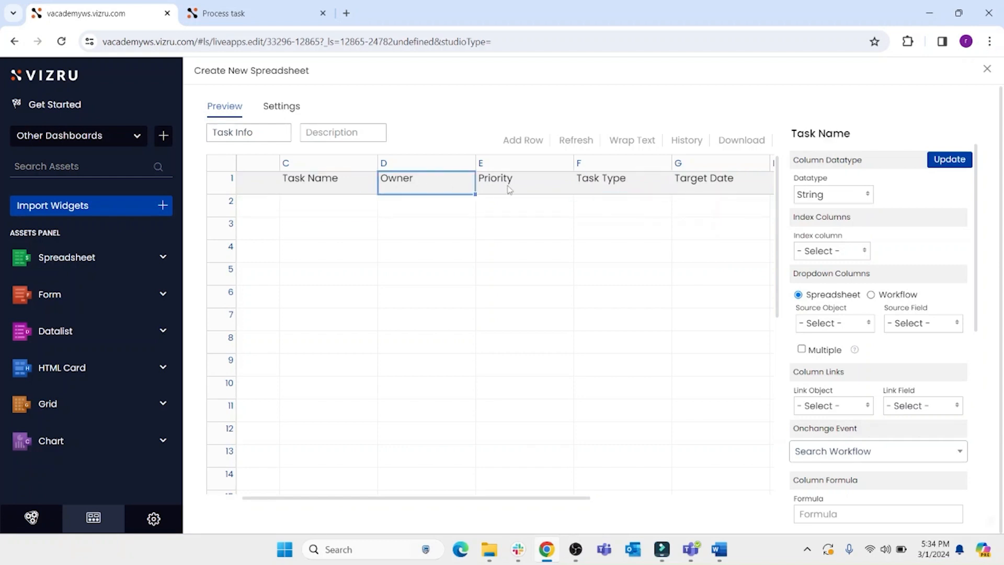
{"action": "left_click", "coordinate": [510, 189]}
{"action": "left_click", "coordinate": [597, 178]}
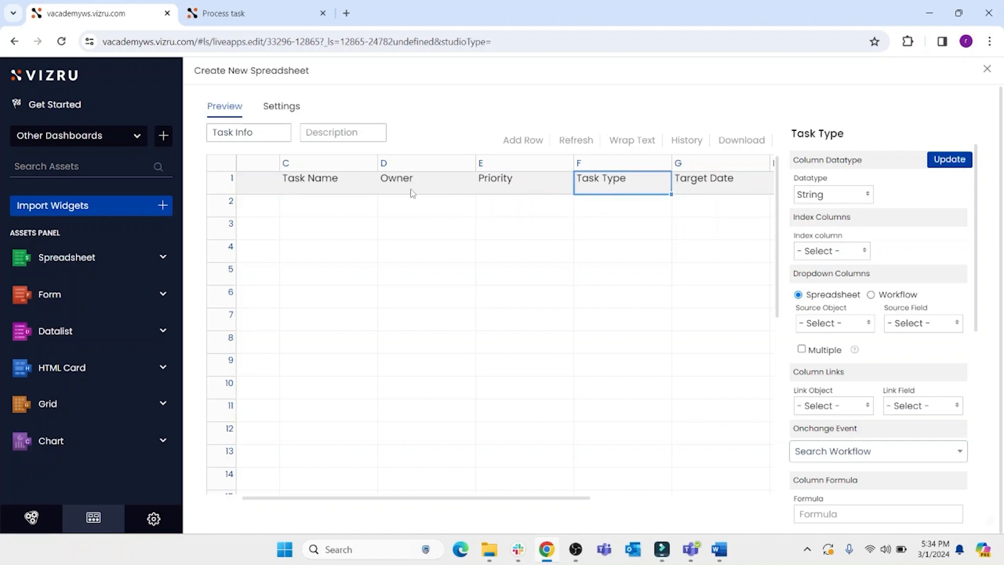
{"action": "left_click", "coordinate": [822, 196]}
{"action": "left_click", "coordinate": [734, 190]}
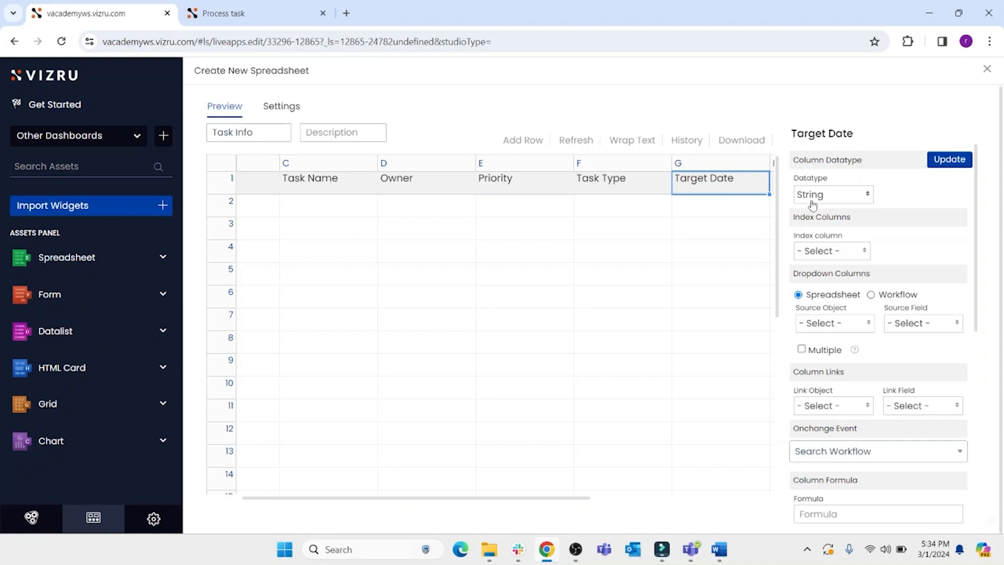
{"action": "left_click", "coordinate": [836, 200]}
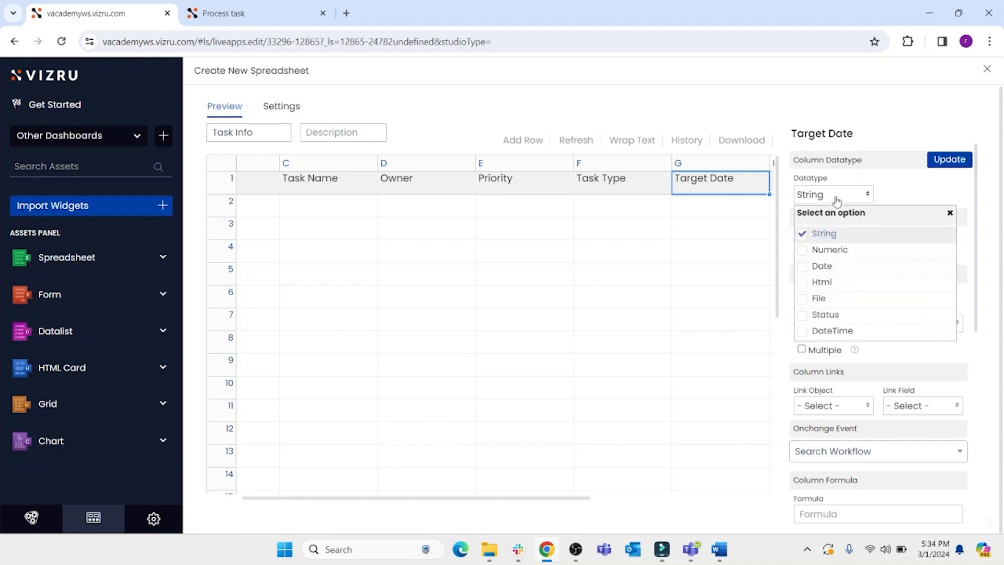
{"action": "left_click", "coordinate": [824, 267]}
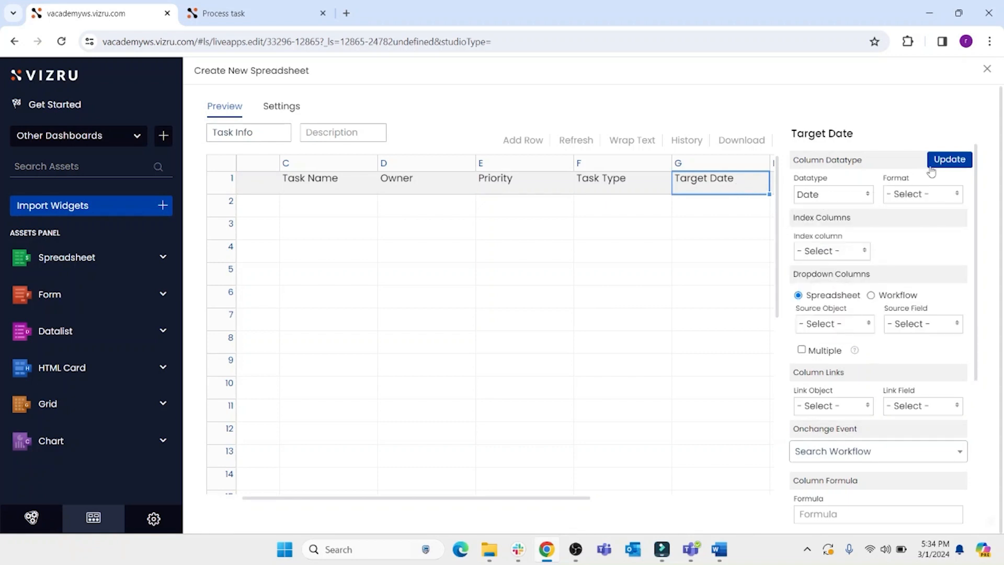
{"action": "left_click", "coordinate": [947, 162]}
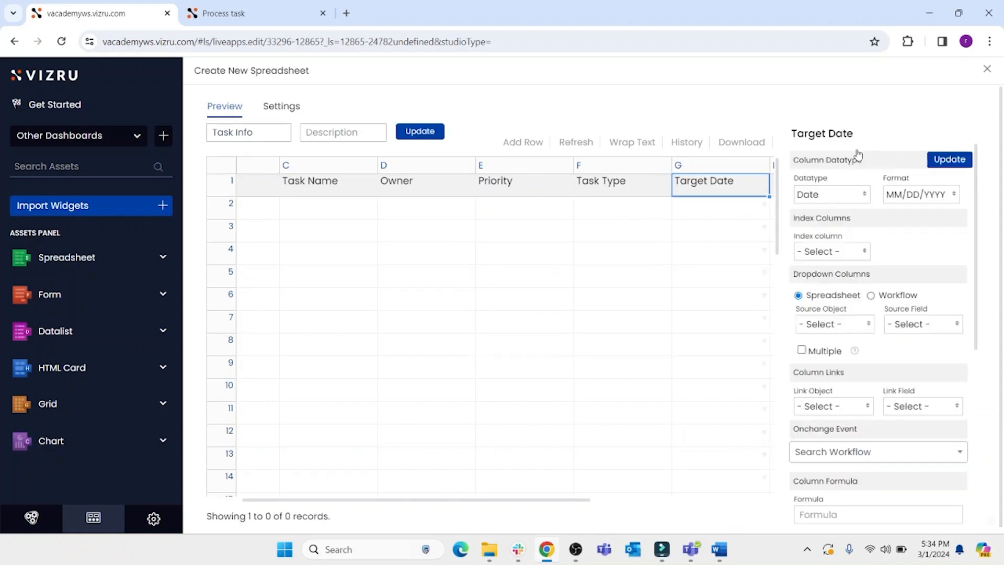
- Fill the first task row with Task id 1, Task Name Create event, the owner's e-mail address, and Priority High
{"action": "left_click_drag", "start_coordinate": [321, 501], "coordinate": [268, 501]}
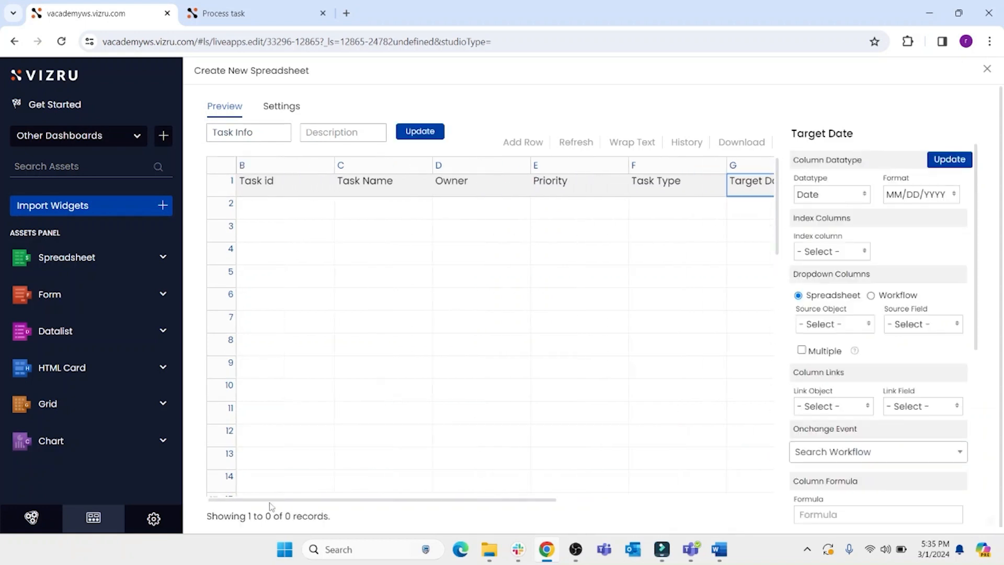
{"action": "left_click", "coordinate": [283, 210]}
{"action": "type", "text": "1"}
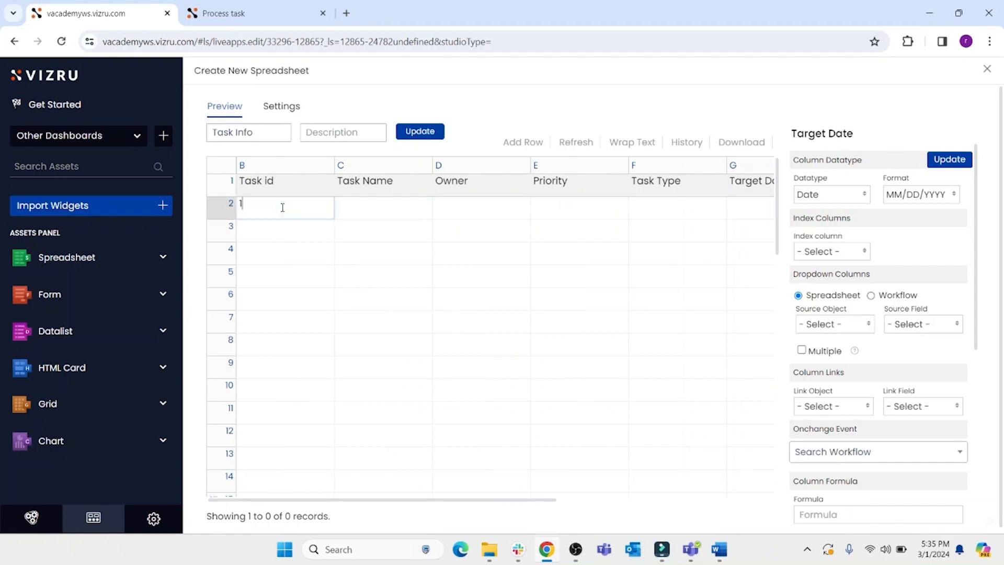
{"action": "key", "text": "Tab"}
{"action": "type", "text": "C"}
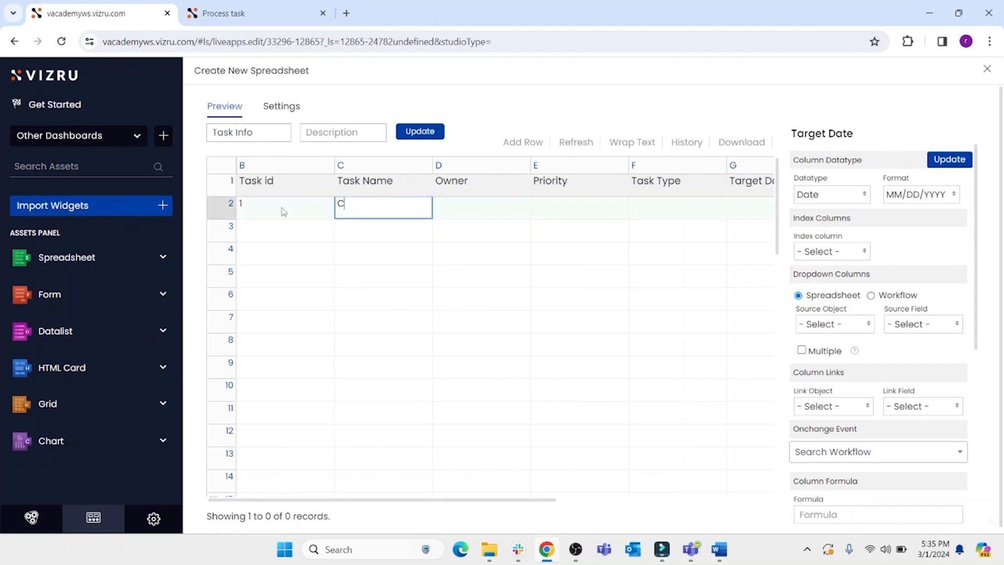
{"action": "type", "text": "reate event"}
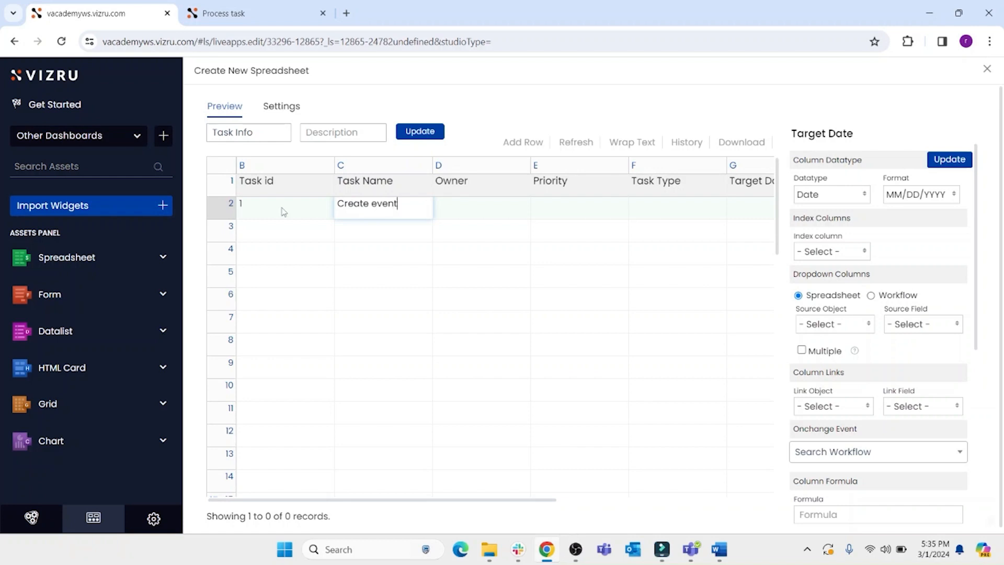
{"action": "key", "text": "Tab"}
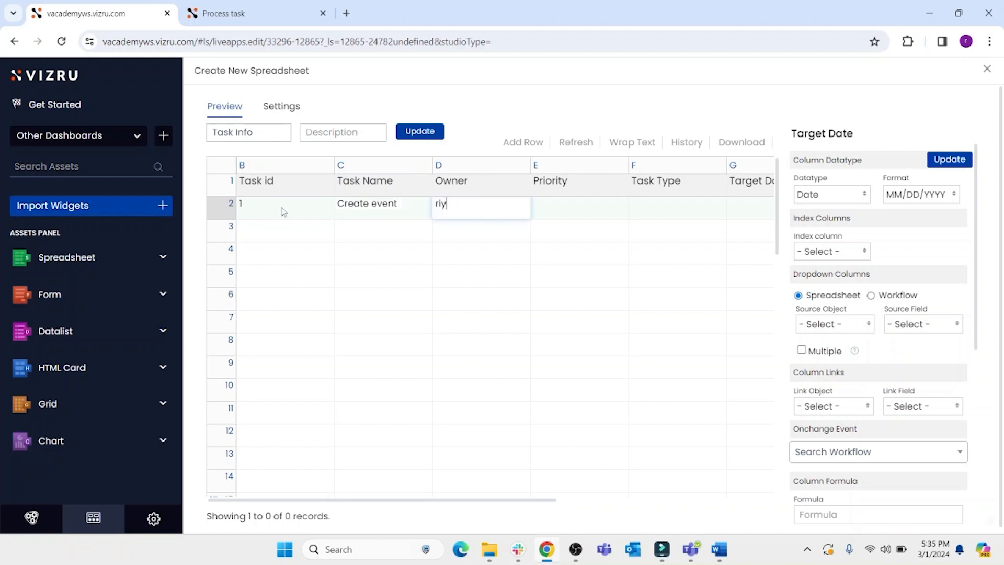
{"action": "key", "text": "Tab"}
{"action": "type", "text": "Hi"}
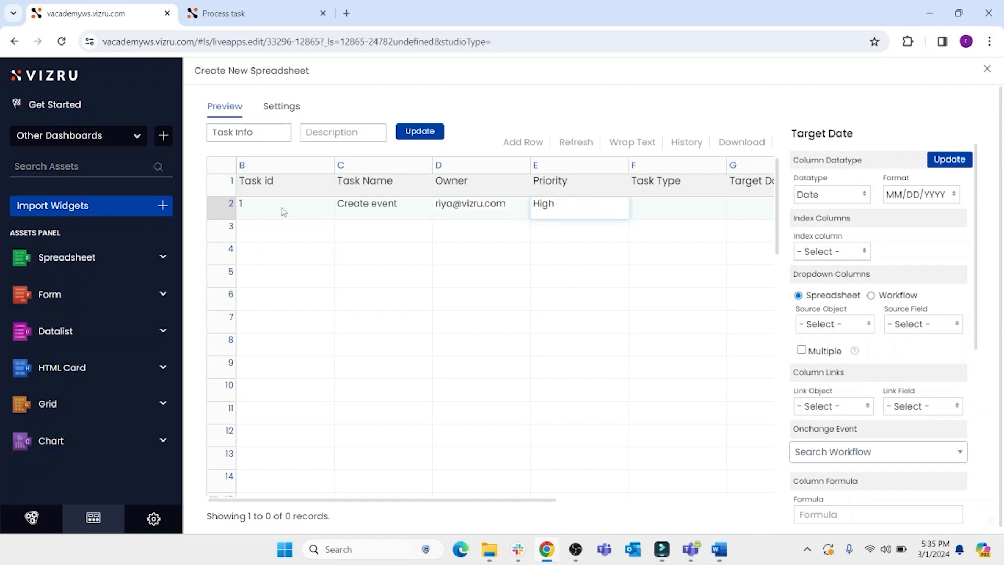
{"action": "key", "text": "Tab"}
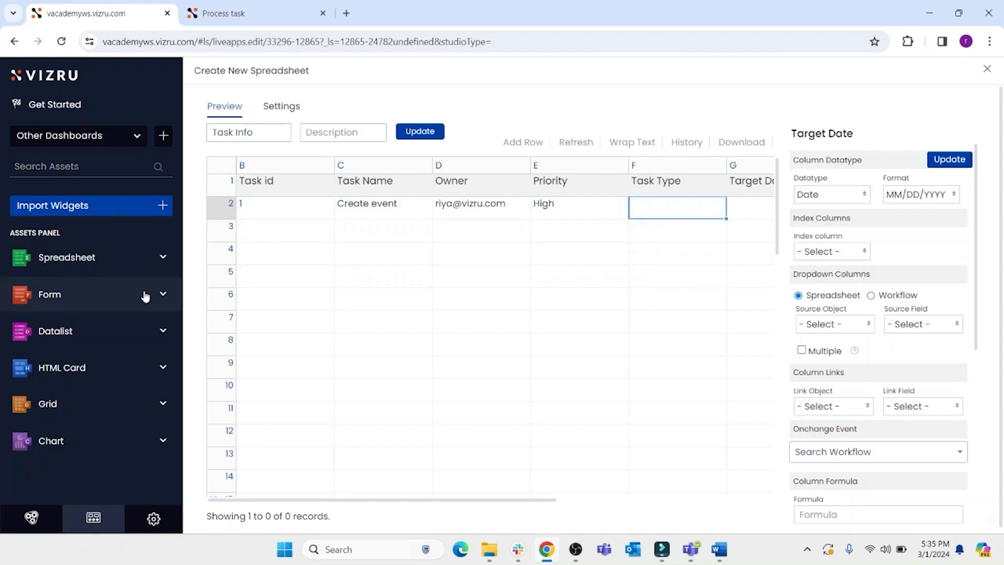
- Create a new spreadsheet named lookup and save it
{"action": "left_click", "coordinate": [67, 260]}
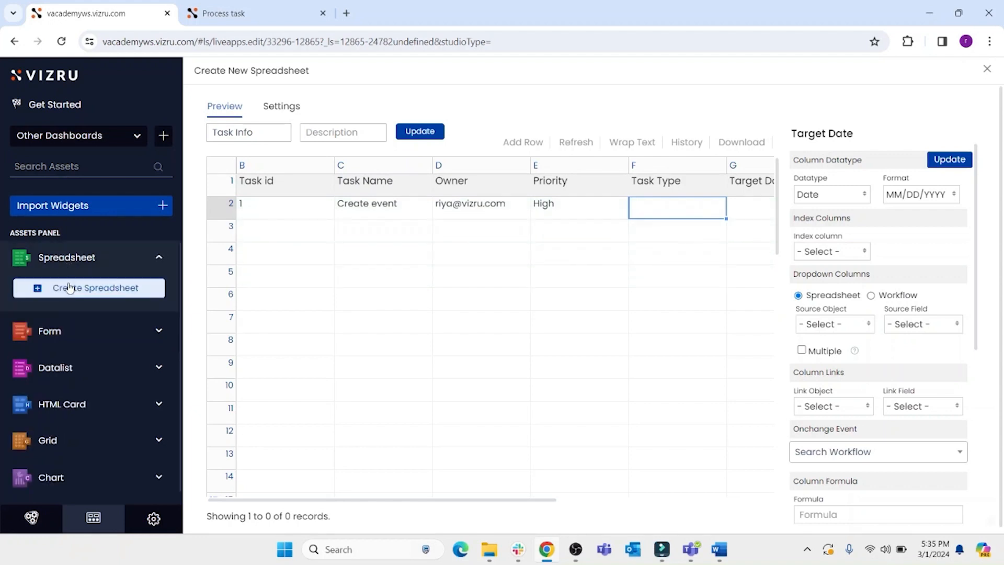
{"action": "left_click", "coordinate": [66, 287]}
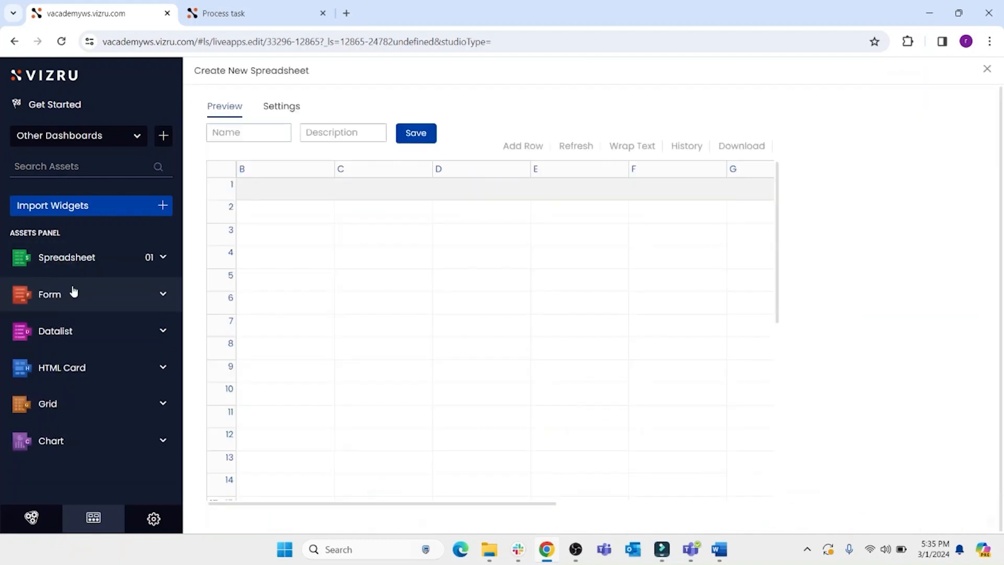
{"action": "left_click", "coordinate": [246, 135]}
{"action": "type", "text": "lookup"}
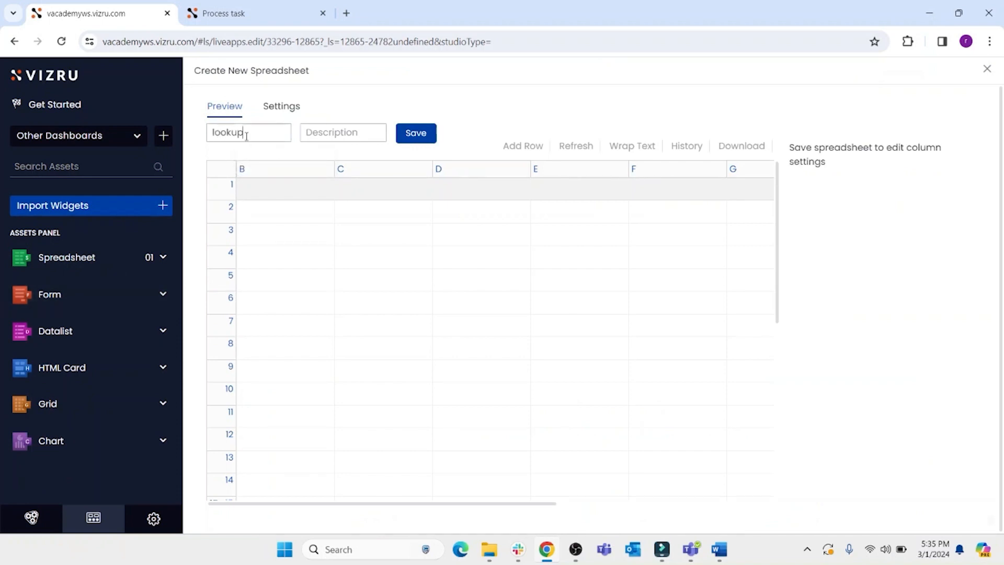
{"action": "left_click", "coordinate": [416, 133]}
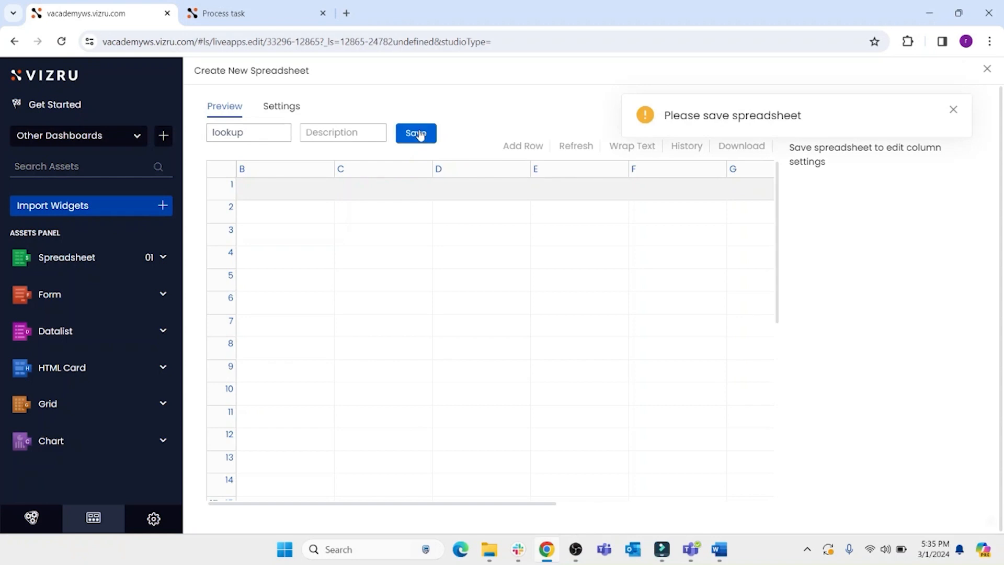
- Enter a Task Type header with the values Bug and Feature in the lookup spreadsheet and update it
{"action": "left_click", "coordinate": [293, 187]}
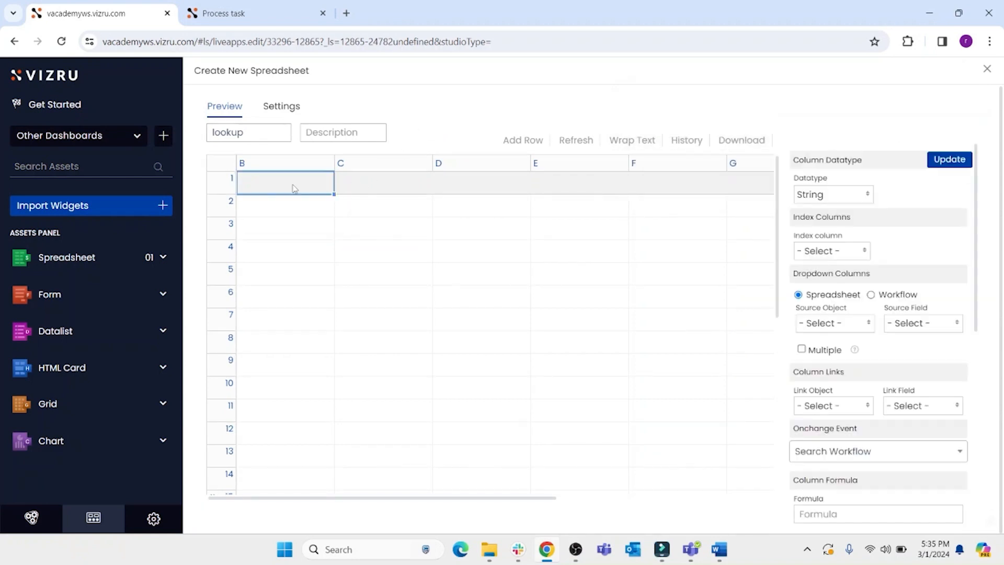
{"action": "type", "text": "Task"}
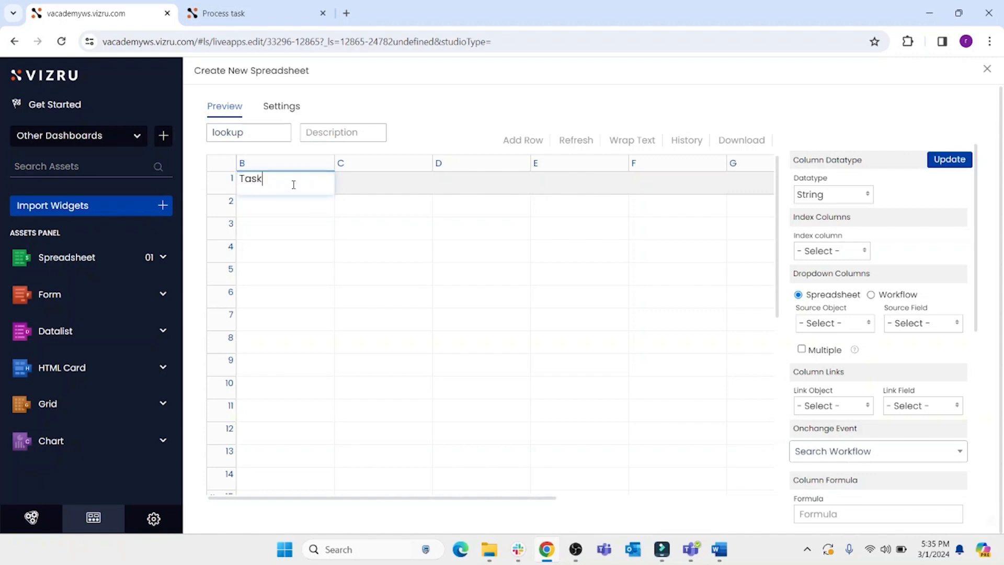
{"action": "type", "text": " Type"}
{"action": "left_click", "coordinate": [289, 215]}
{"action": "type", "text": "Bug"}
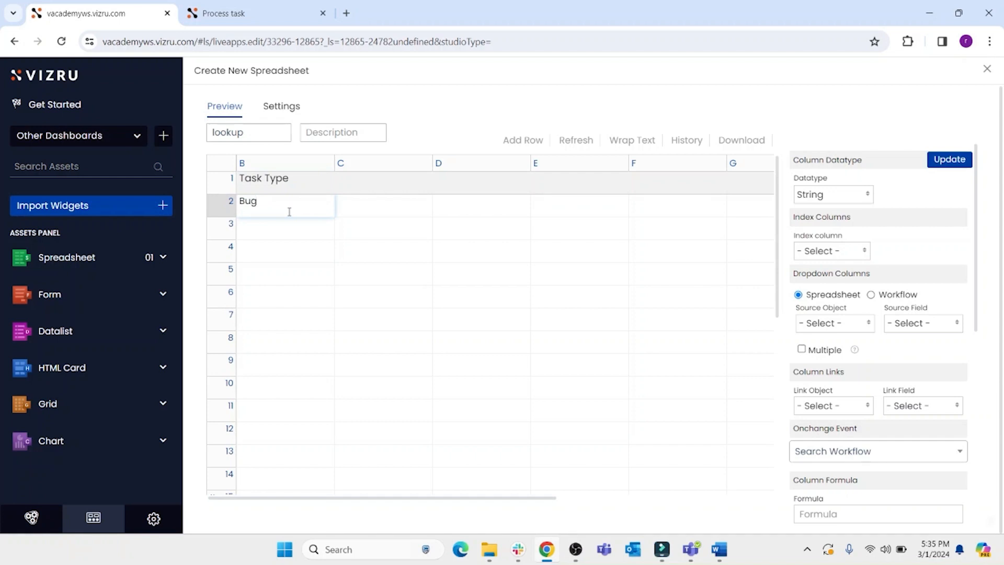
{"action": "key", "text": "Return"}
{"action": "type", "text": "Feature"}
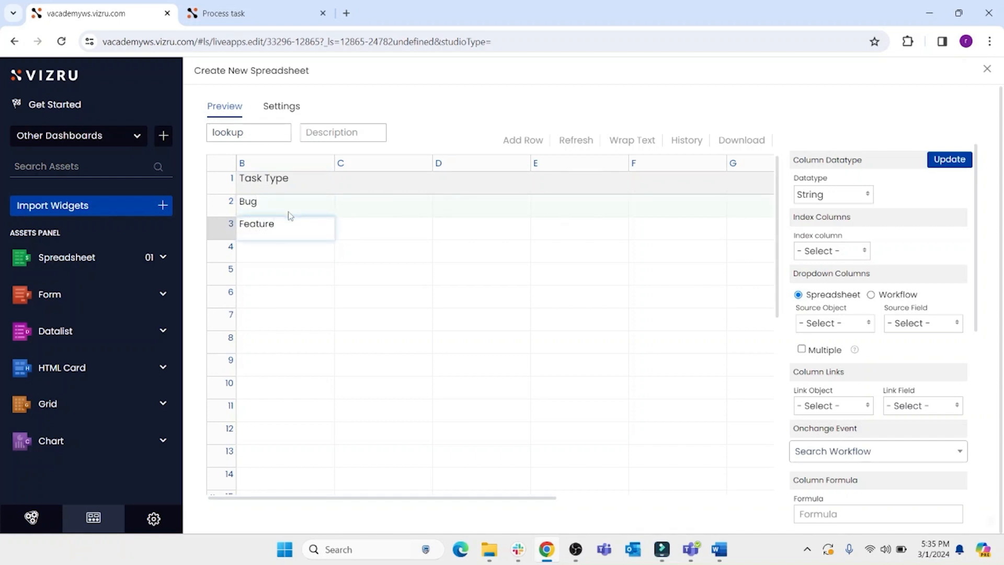
{"action": "left_click", "coordinate": [949, 161]}
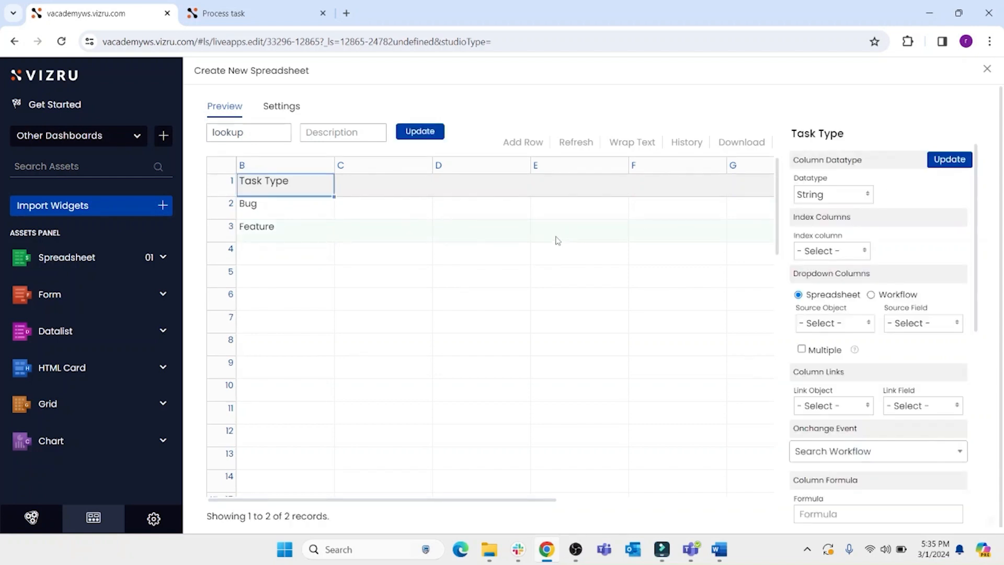
- Open Task Info and make its Task Type column a dropdown sourced from the lookup spreadsheet's Task Type field
{"action": "left_click", "coordinate": [67, 257]}
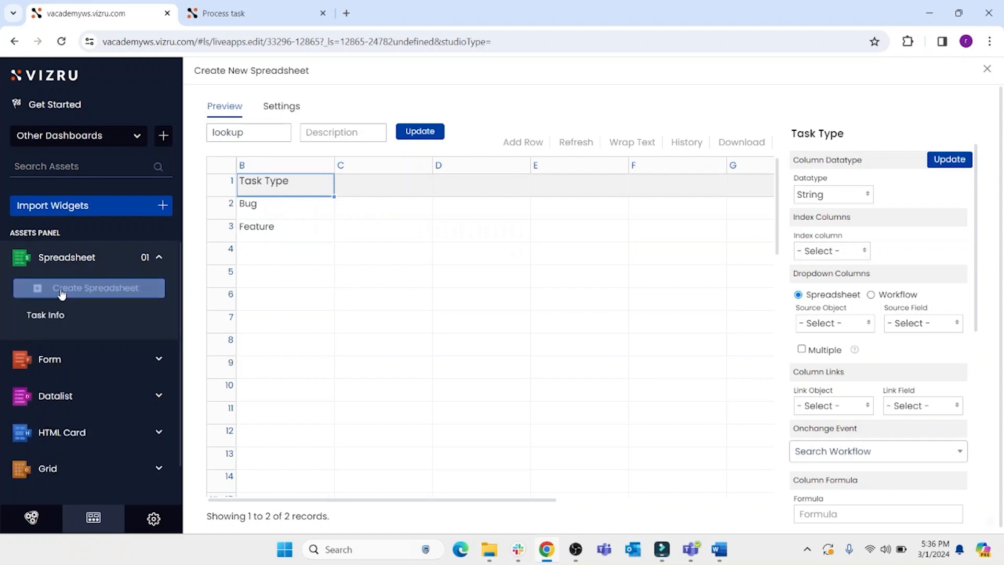
{"action": "left_click", "coordinate": [46, 315]}
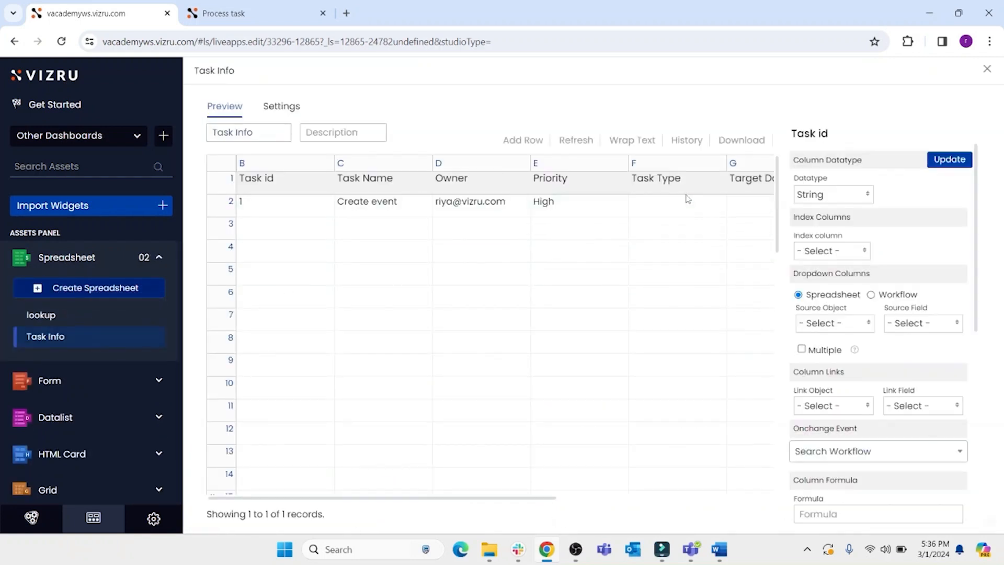
{"action": "left_click", "coordinate": [689, 189]}
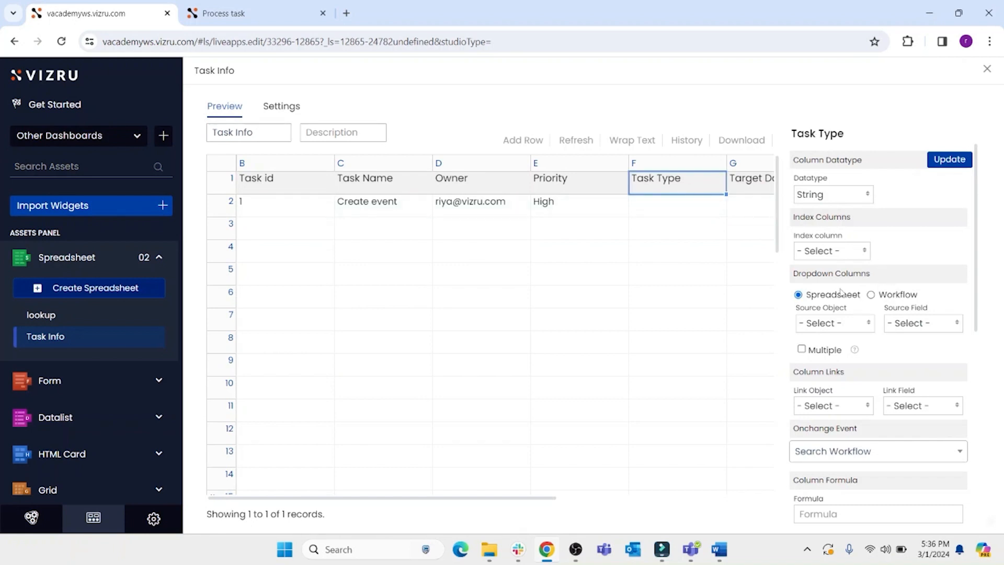
{"action": "left_click", "coordinate": [869, 324]}
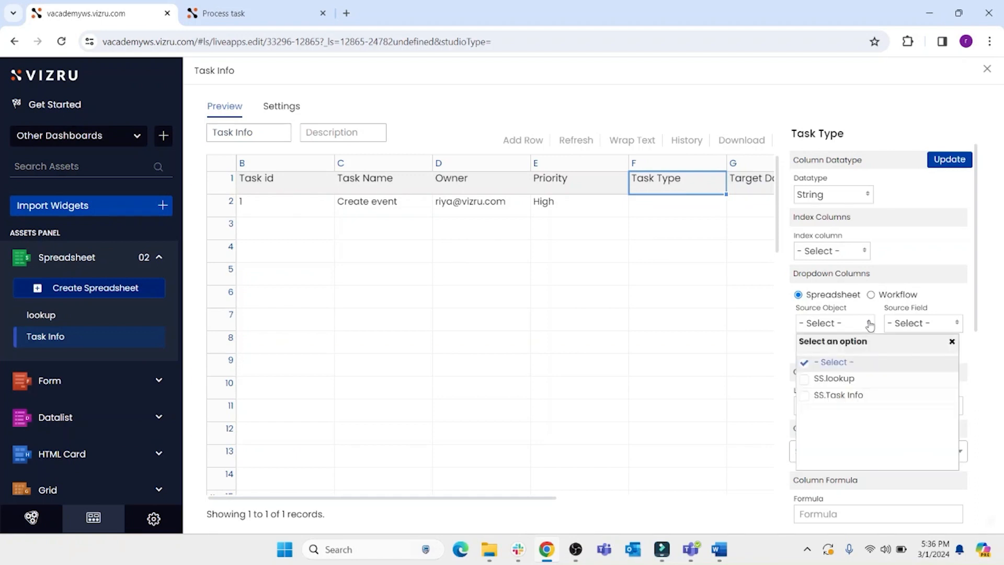
{"action": "left_click", "coordinate": [848, 380]}
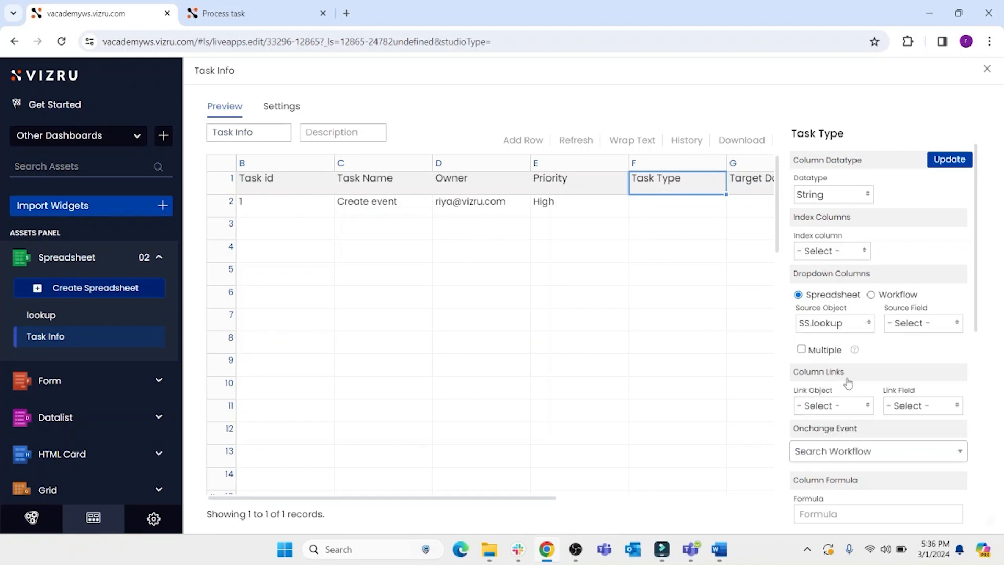
{"action": "left_click", "coordinate": [854, 349]}
{"action": "left_click", "coordinate": [990, 180]}
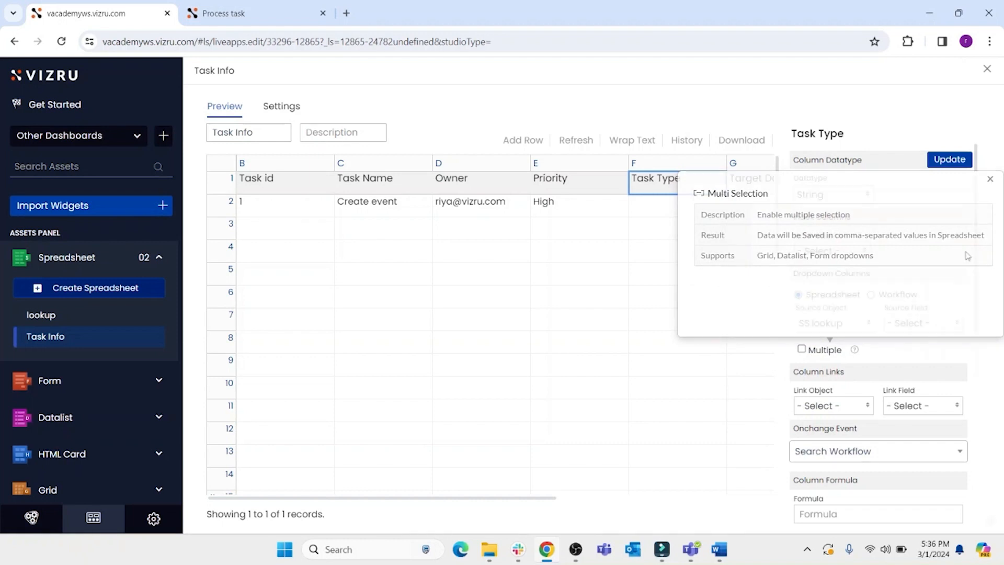
{"action": "left_click", "coordinate": [949, 325]}
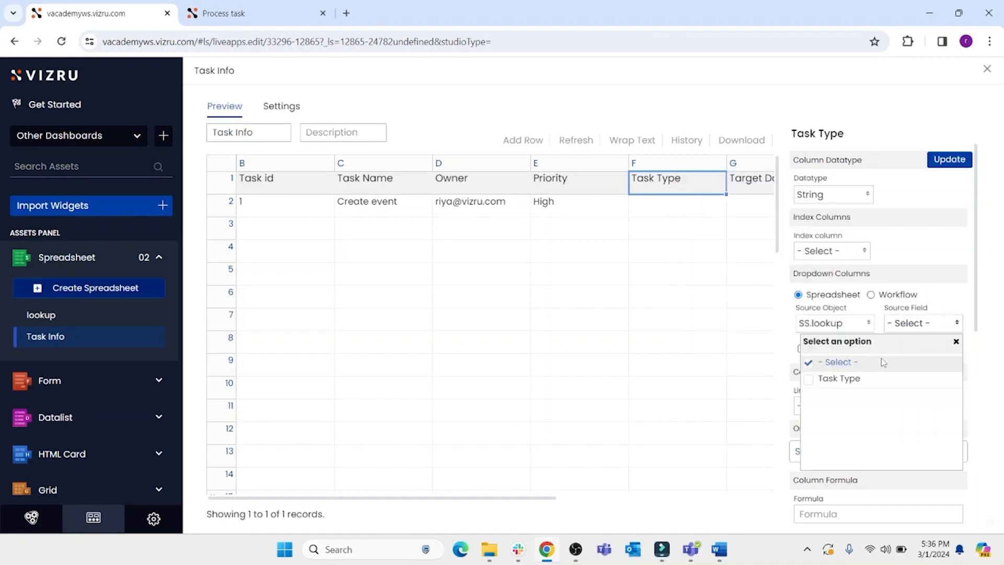
{"action": "left_click", "coordinate": [857, 380]}
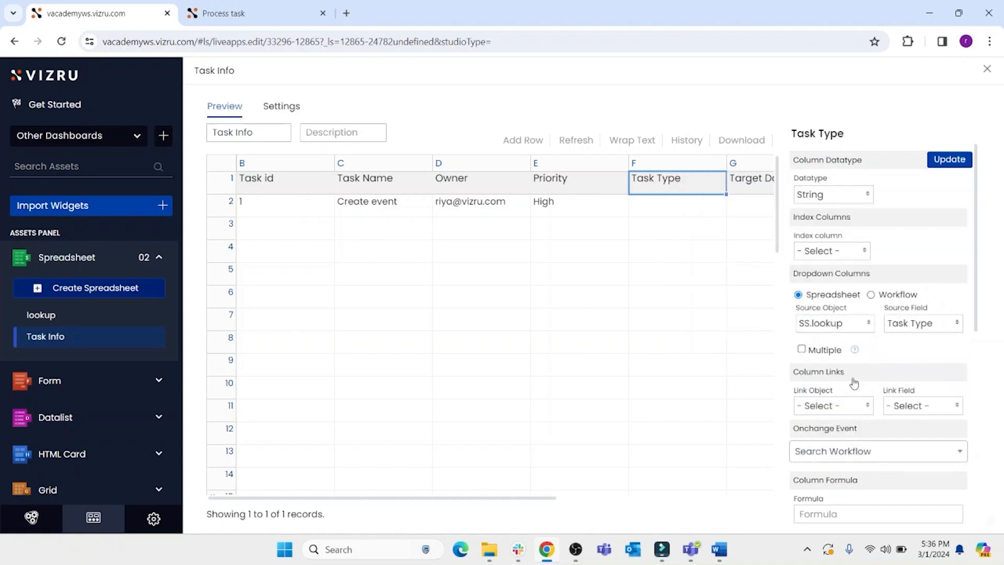
{"action": "left_click", "coordinate": [854, 349]}
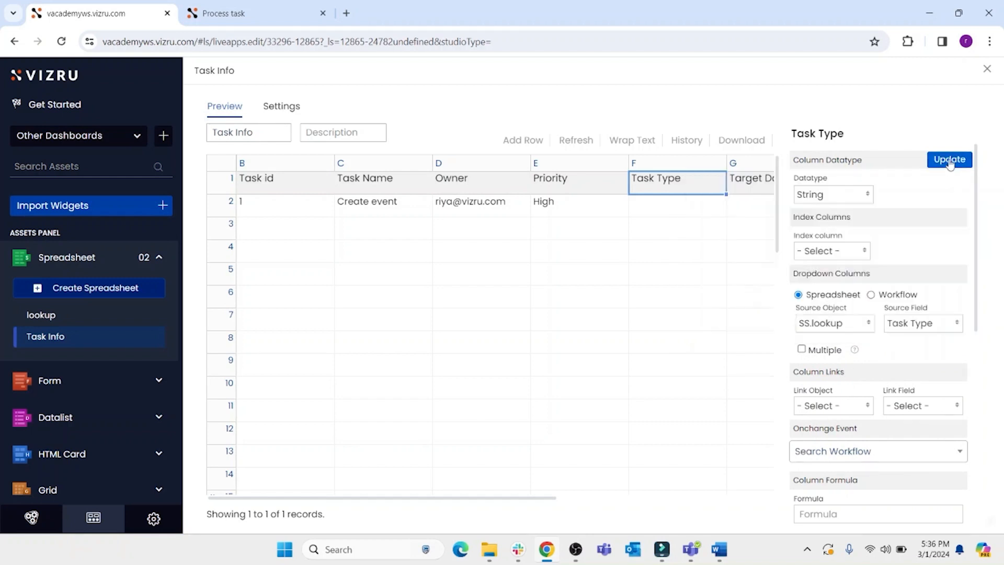
{"action": "left_click", "coordinate": [943, 161]}
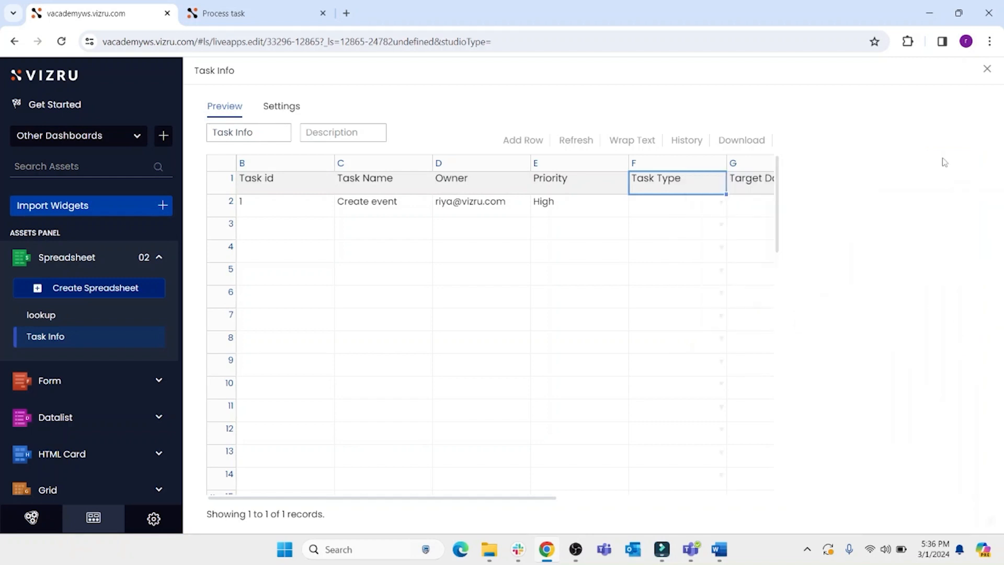
- Set the first task's Task Type to Bug and its Target Date to 03/05/2024, then update the sheet
{"action": "left_click", "coordinate": [721, 202]}
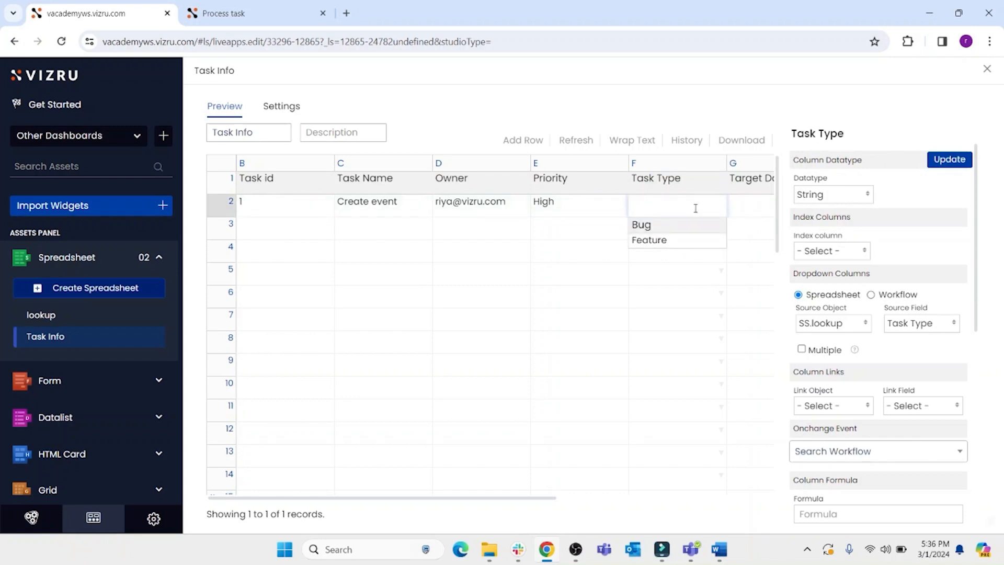
{"action": "left_click", "coordinate": [662, 229]}
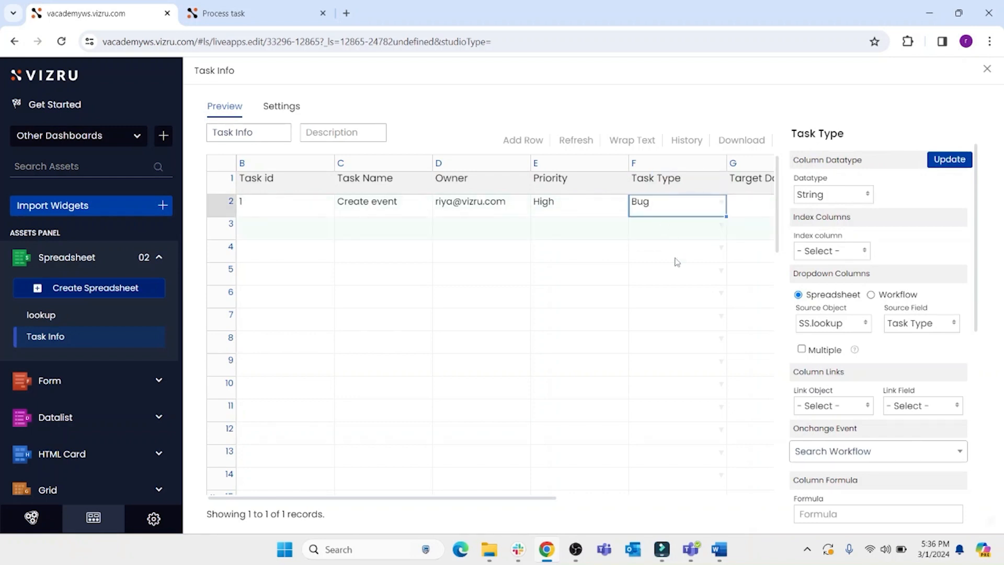
{"action": "left_click_drag", "start_coordinate": [547, 500], "coordinate": [684, 500]}
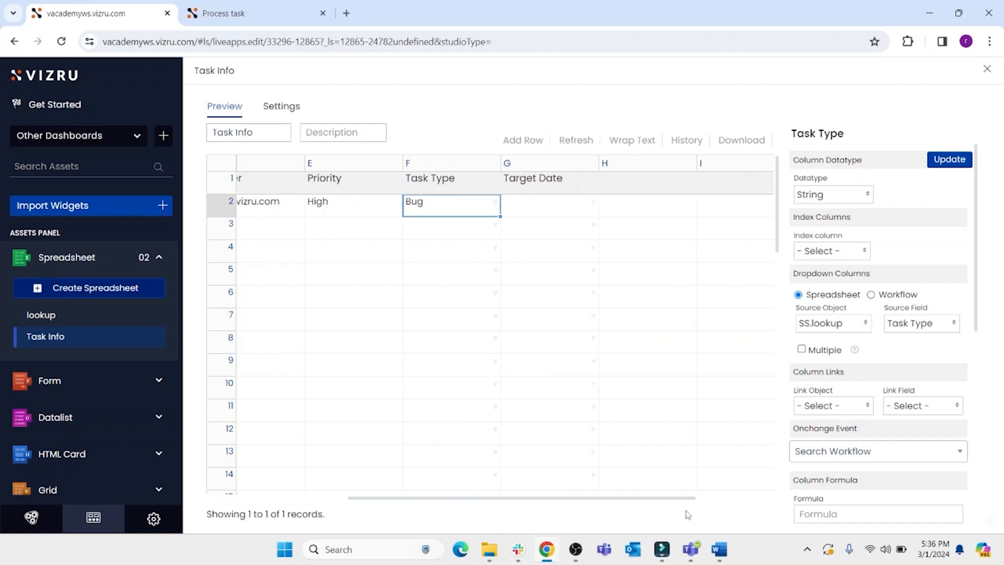
{"action": "left_click", "coordinate": [575, 209]}
{"action": "double_click", "coordinate": [589, 209]}
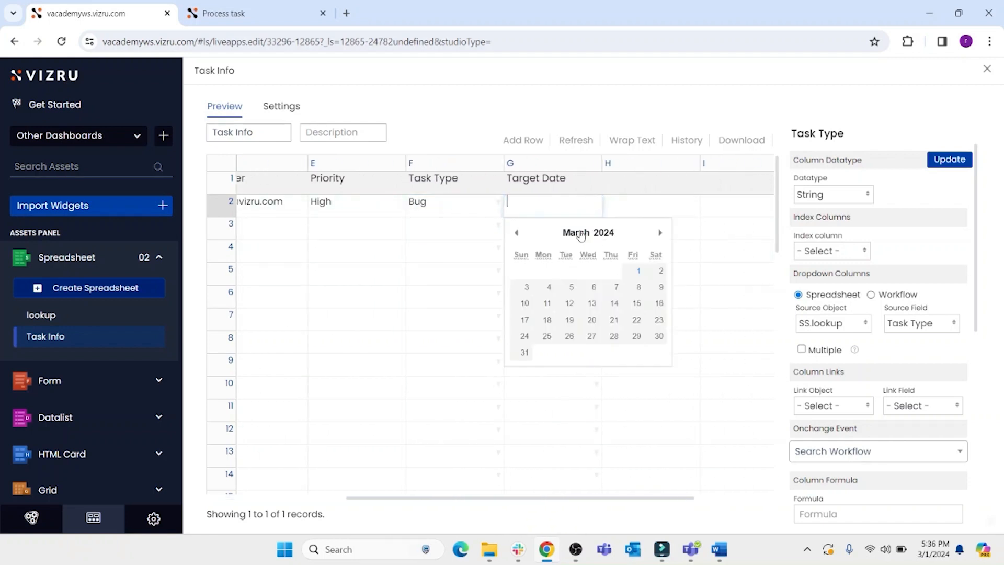
{"action": "left_click", "coordinate": [571, 287]}
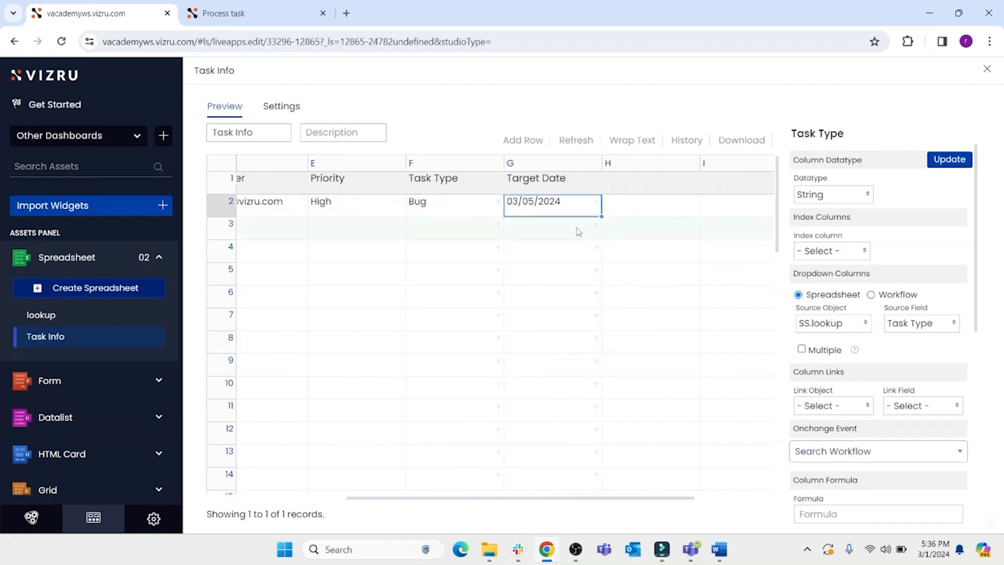
{"action": "left_click", "coordinate": [938, 166]}
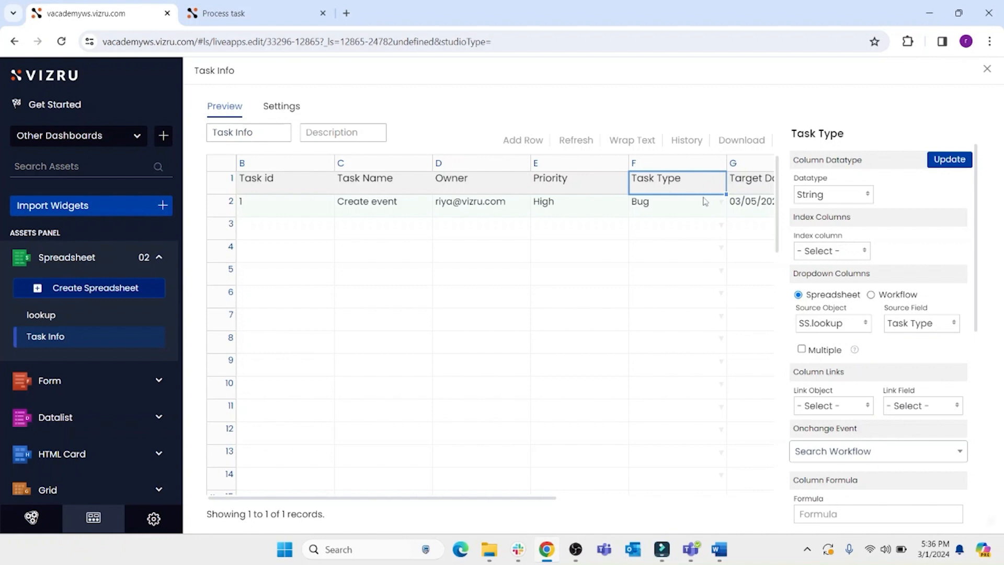
- Create a new datalist on the Task Info spreadsheet and name it Task List
{"action": "left_click", "coordinate": [82, 418]}
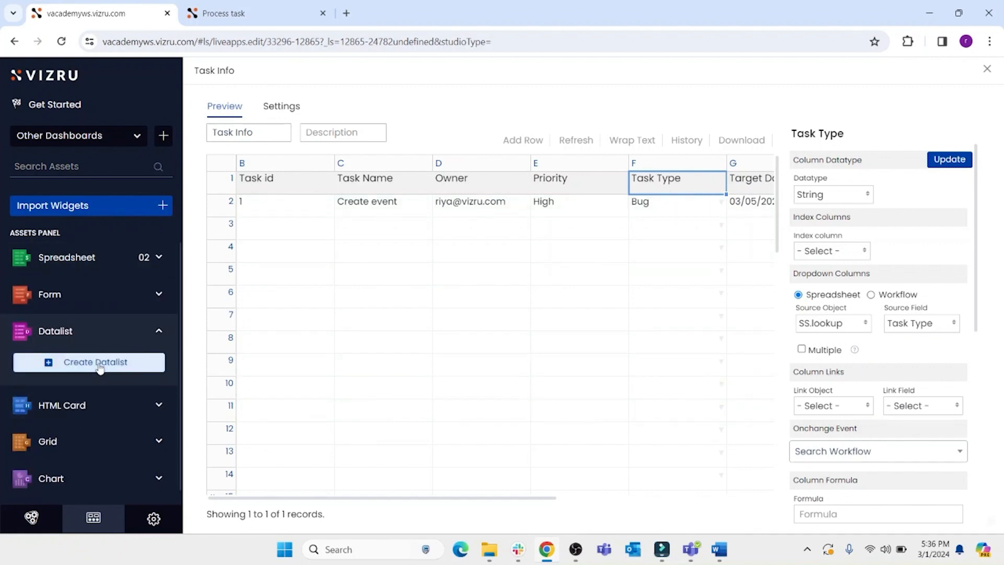
{"action": "left_click", "coordinate": [100, 367]}
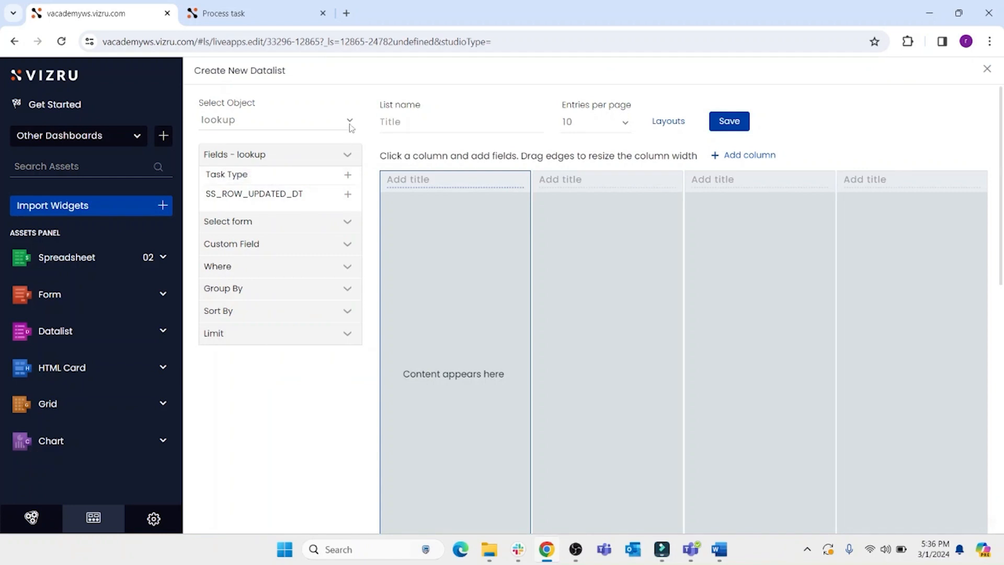
{"action": "left_click", "coordinate": [350, 122]}
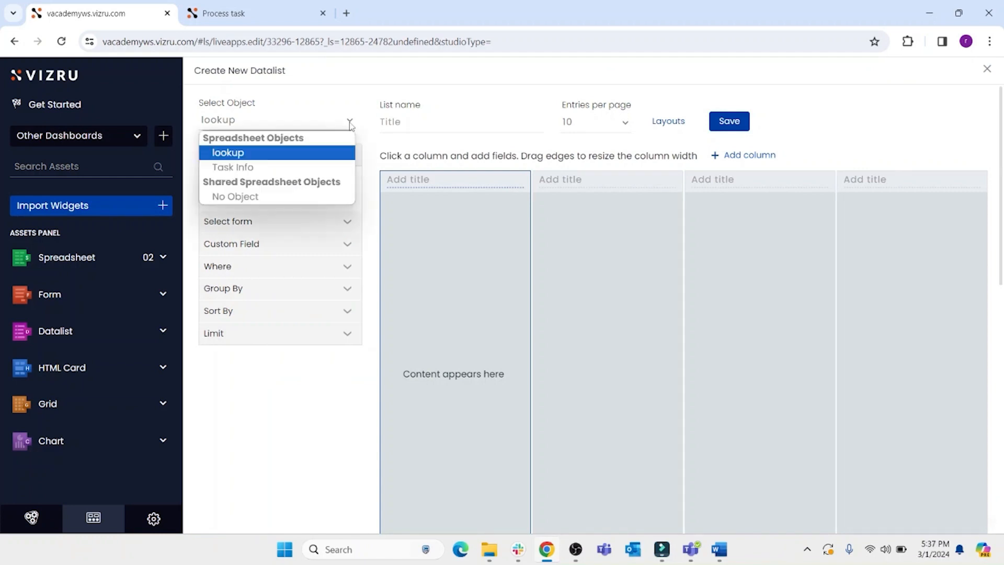
{"action": "left_click", "coordinate": [268, 169]}
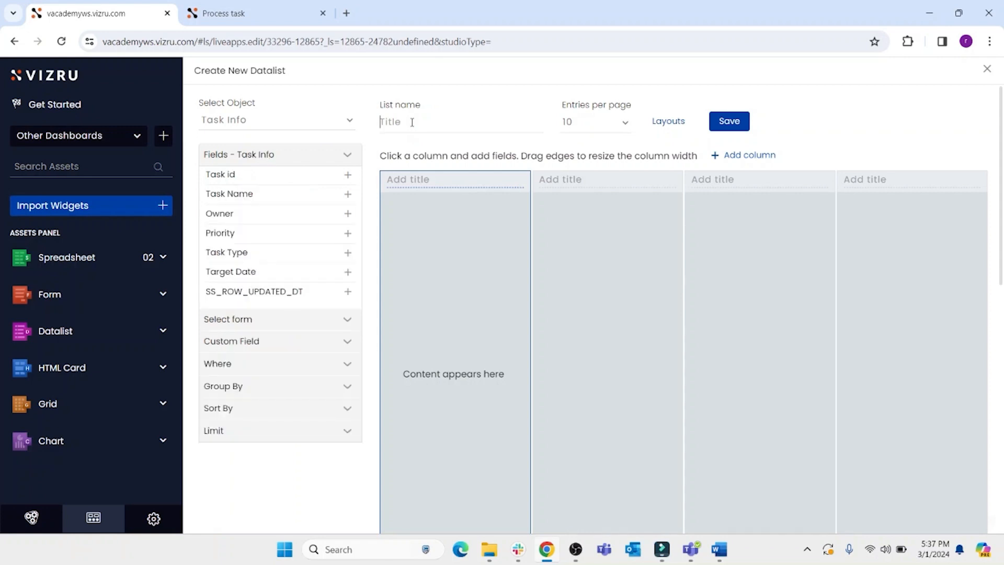
{"action": "type", "text": "Tasl"}
- Add Task Name, Owner, Priority, Task Type and Target Date columns to the Task List datalist and save it
{"action": "left_click", "coordinate": [348, 194]}
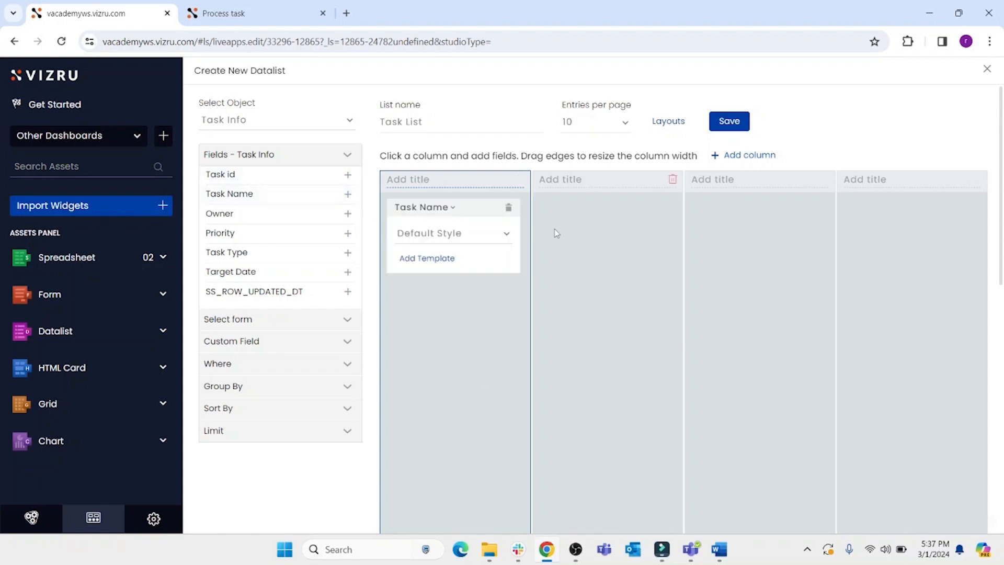
{"action": "left_click", "coordinate": [556, 233]}
{"action": "left_click", "coordinate": [348, 213]}
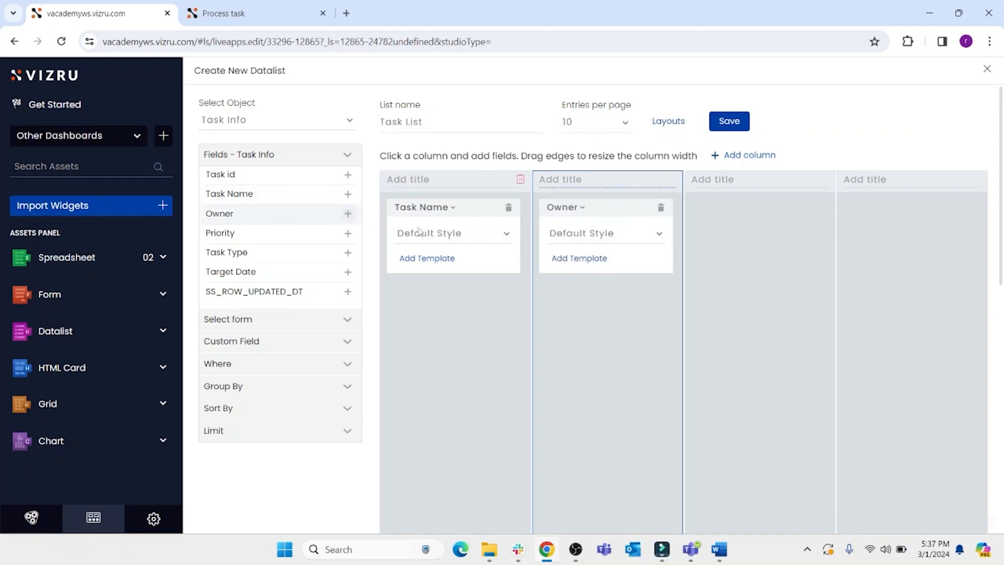
{"action": "left_click", "coordinate": [707, 233]}
{"action": "left_click", "coordinate": [347, 233]}
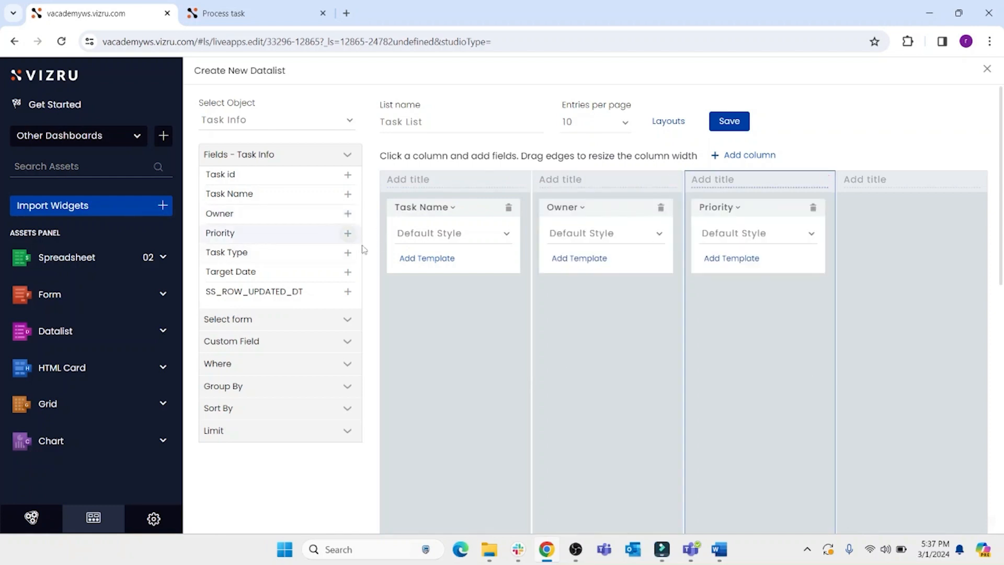
{"action": "left_click", "coordinate": [891, 262]}
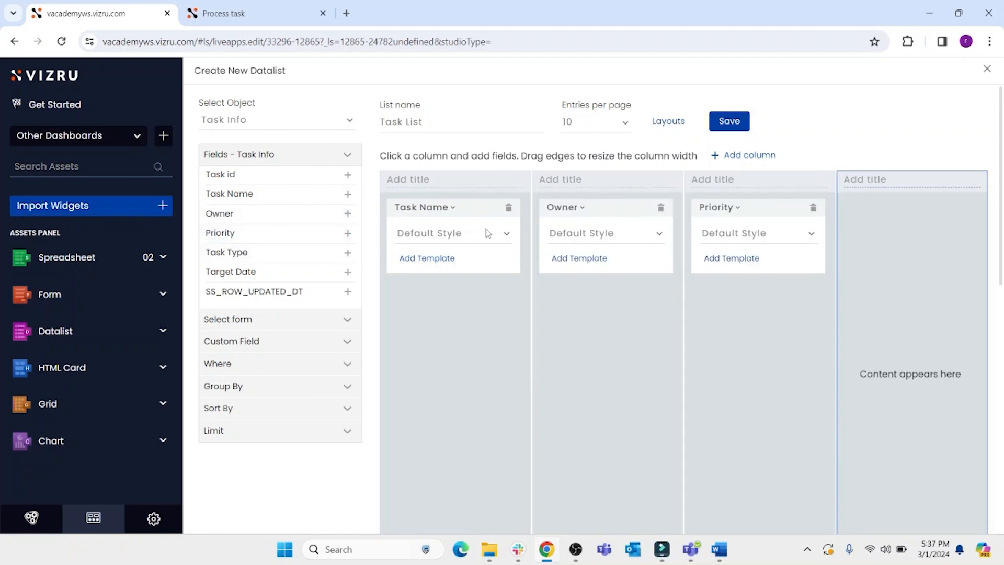
{"action": "left_click", "coordinate": [348, 252]}
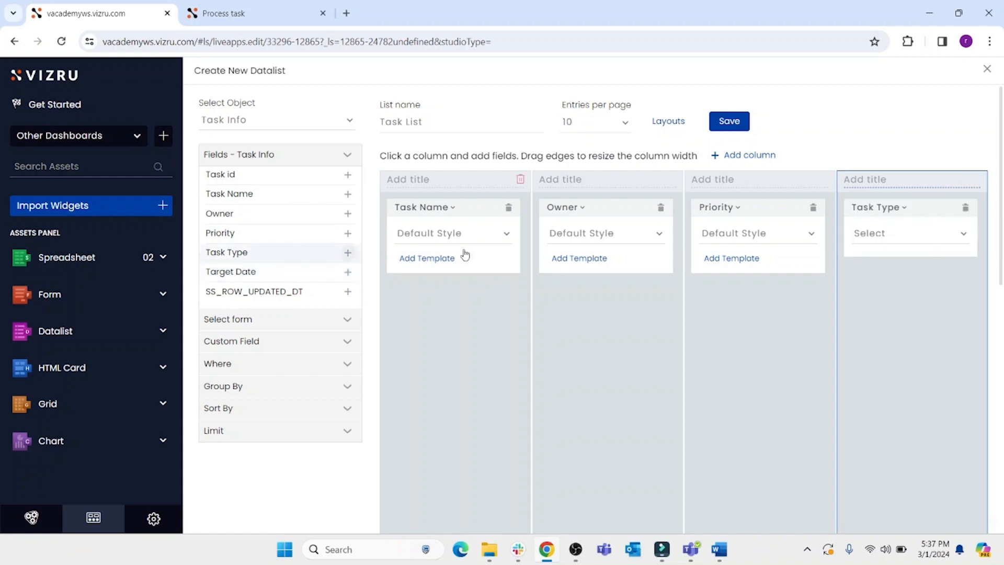
{"action": "left_click", "coordinate": [754, 157]}
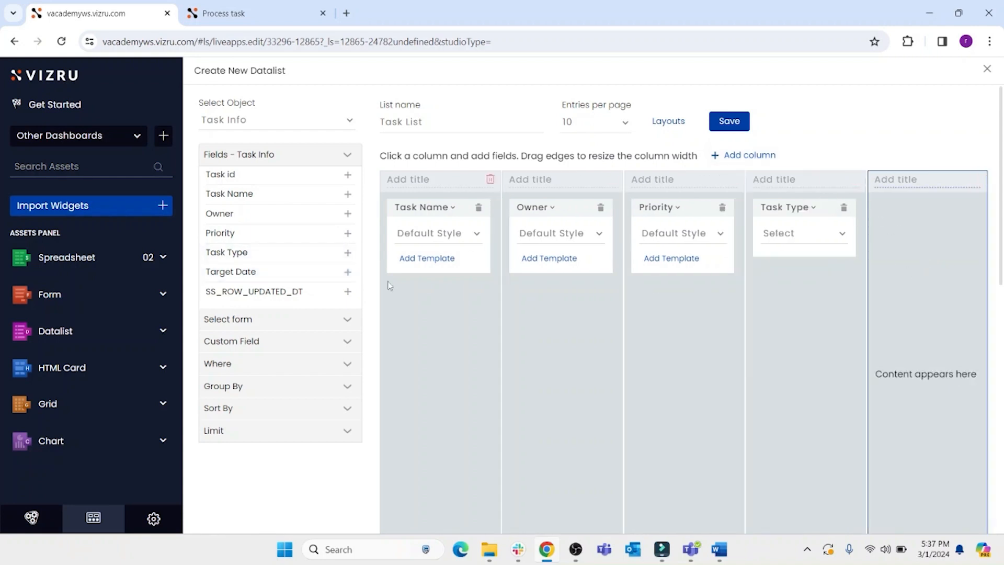
{"action": "left_click", "coordinate": [347, 272]}
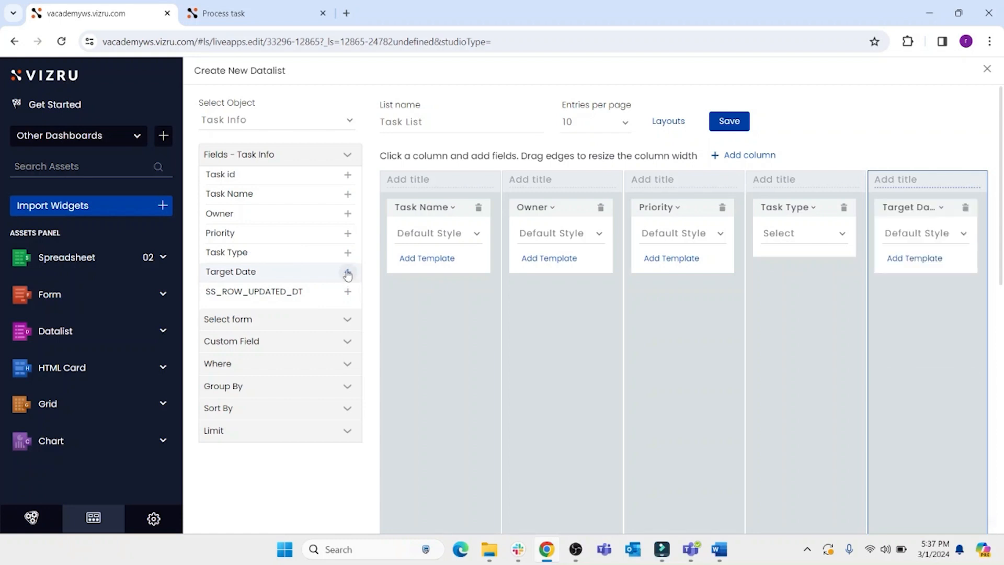
{"action": "scroll", "coordinate": [591, 346], "scroll_direction": "down", "scroll_amount": 1}
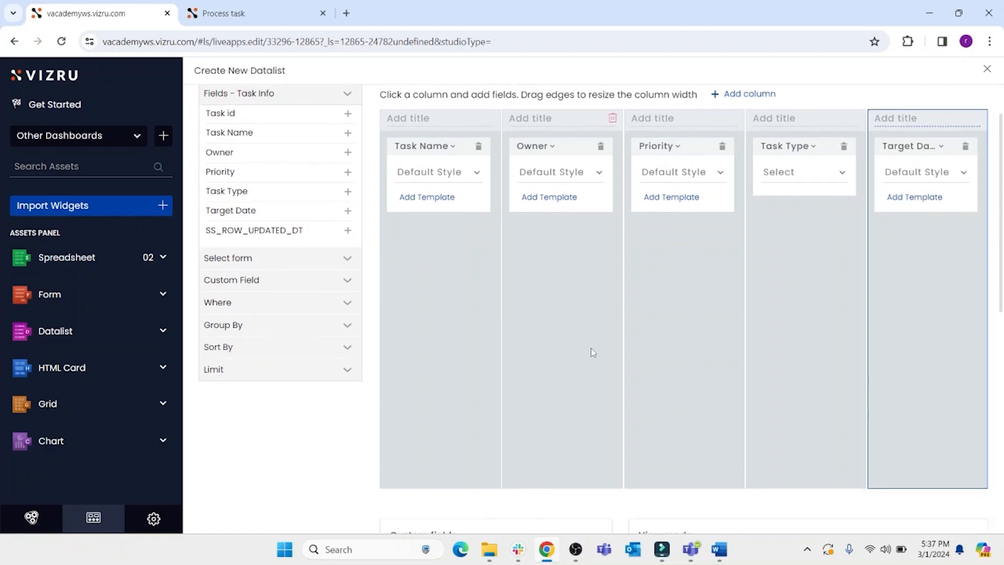
{"action": "scroll", "coordinate": [592, 347], "scroll_direction": "up", "scroll_amount": 1}
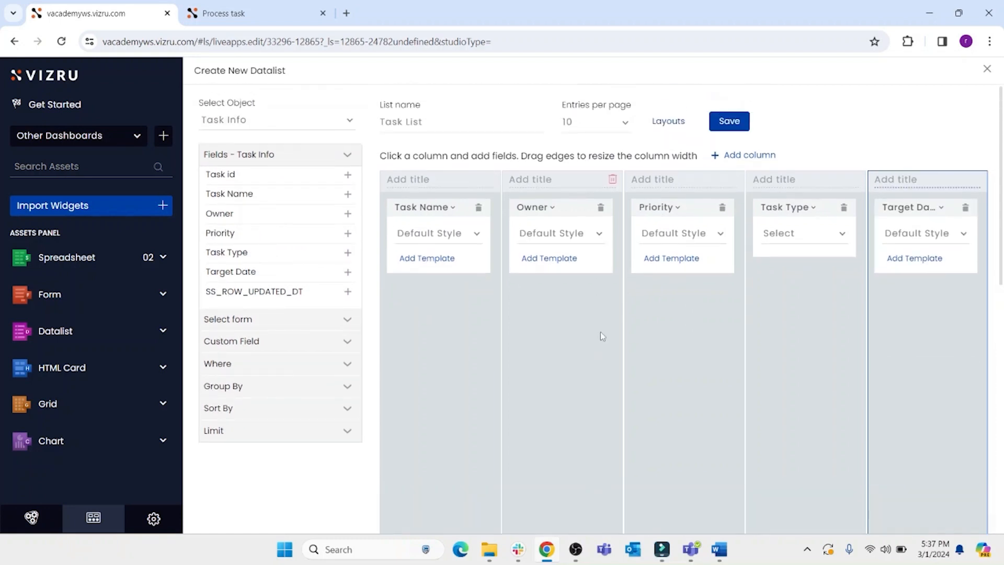
{"action": "left_click", "coordinate": [728, 121]}
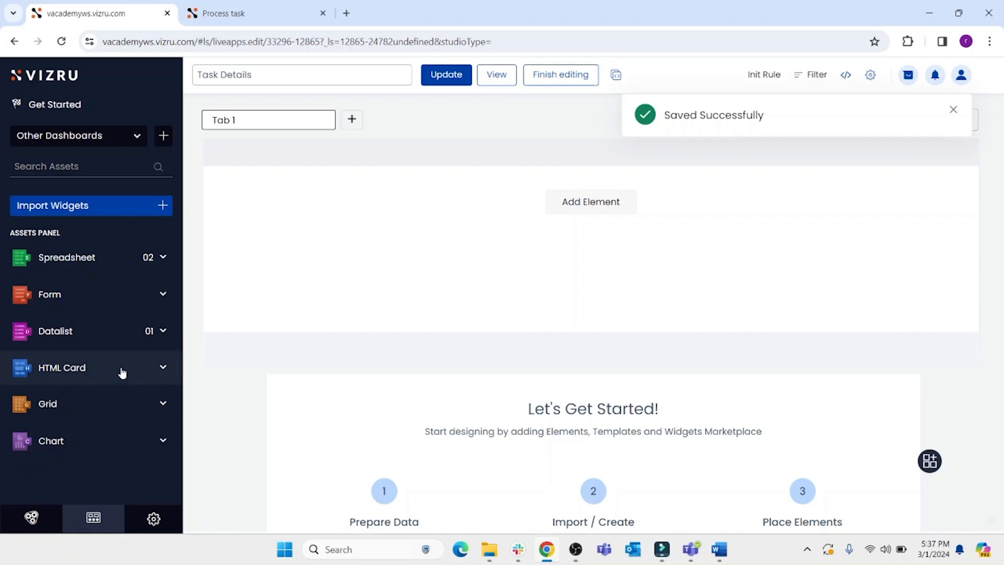
- Add the Task List datalist to the Task Details dashboard
{"action": "left_click", "coordinate": [59, 337]}
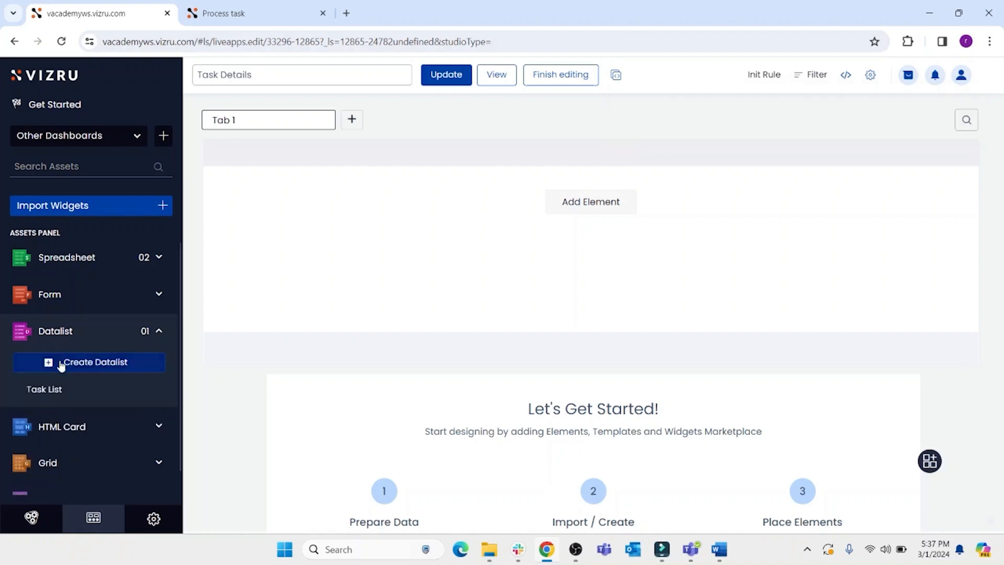
{"action": "mouse_move", "coordinate": [52, 394]}
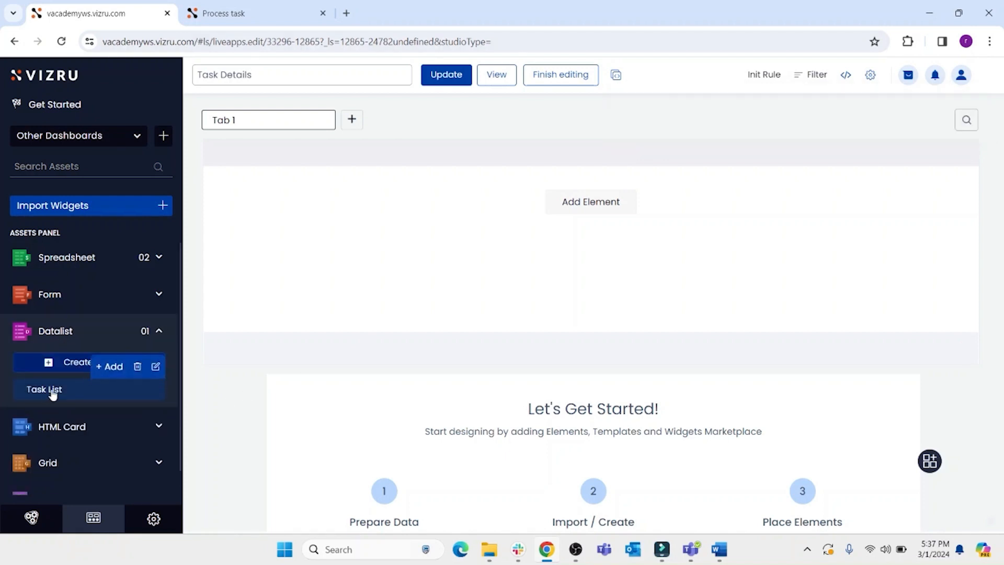
{"action": "left_click", "coordinate": [113, 366]}
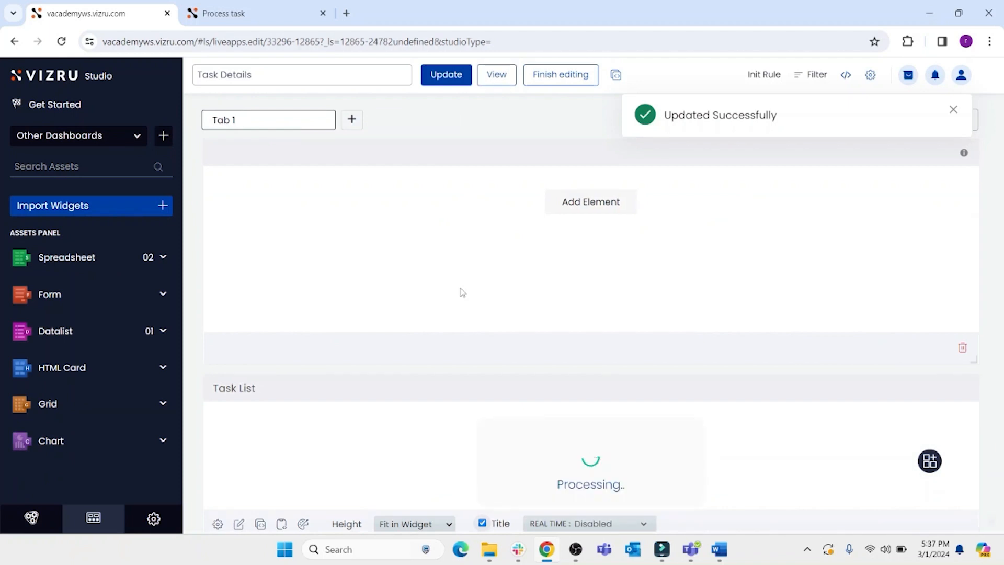
{"action": "scroll", "coordinate": [461, 291], "scroll_direction": "down", "scroll_amount": 4}
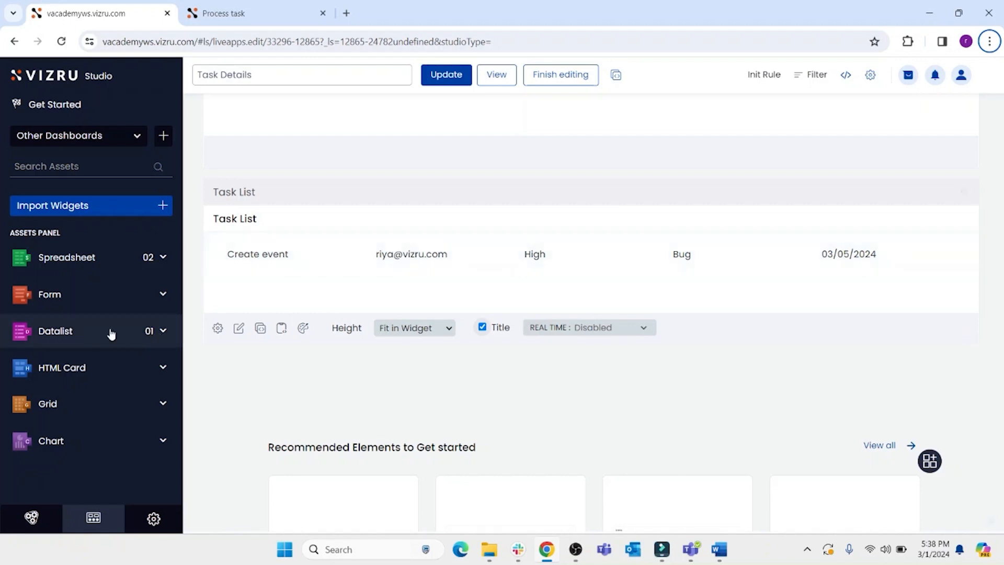
- Create a new form based on the Task Info spreadsheet
{"action": "left_click", "coordinate": [88, 296]}
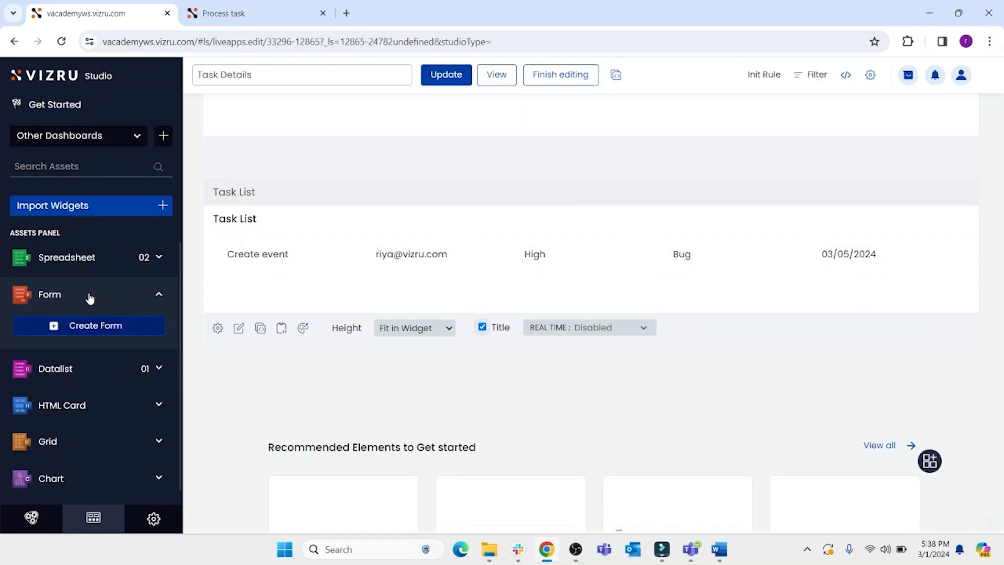
{"action": "left_click", "coordinate": [86, 325]}
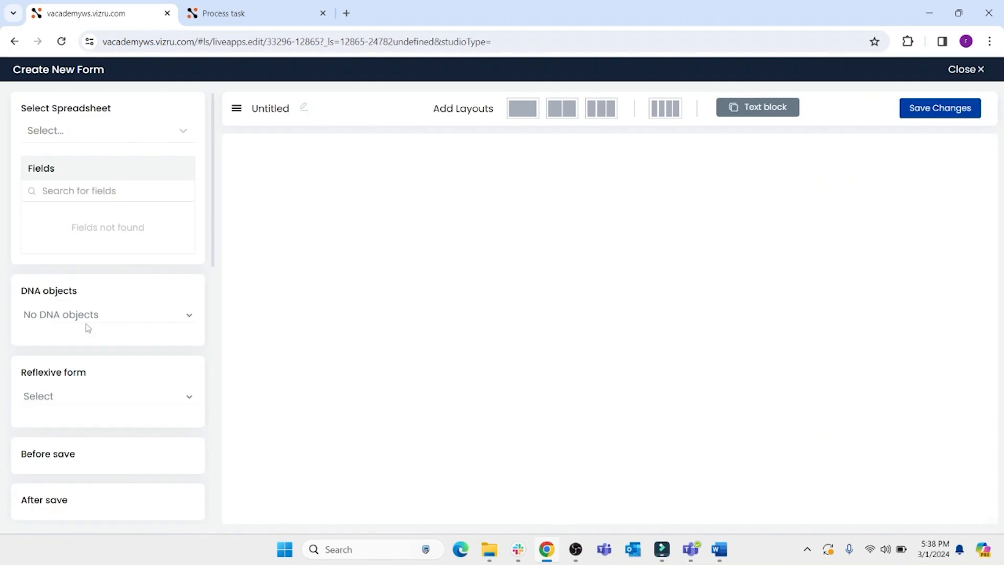
{"action": "left_click", "coordinate": [139, 133]}
{"action": "left_click", "coordinate": [89, 210]}
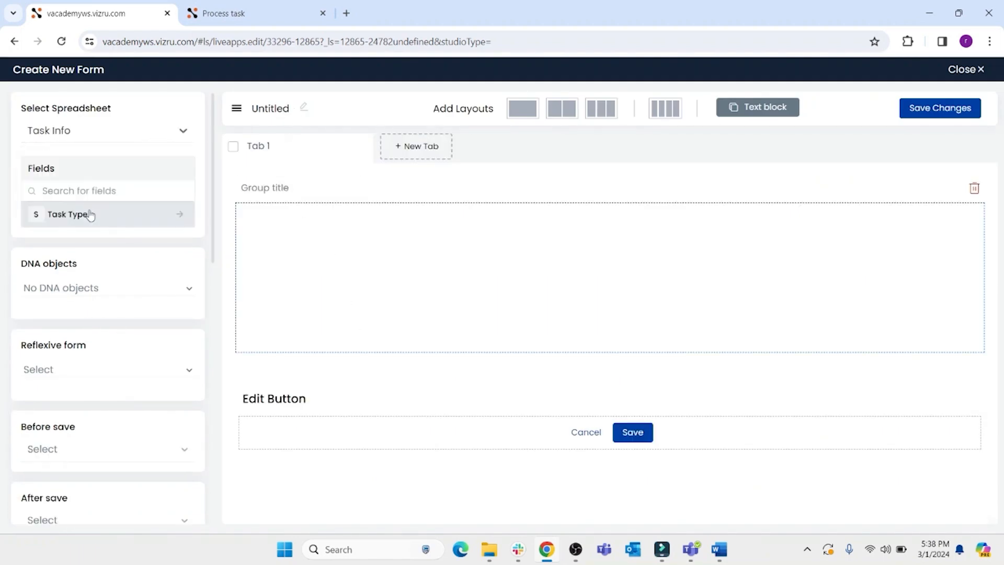
- Set the form title to Add task and save the title
{"action": "left_click", "coordinate": [303, 108]}
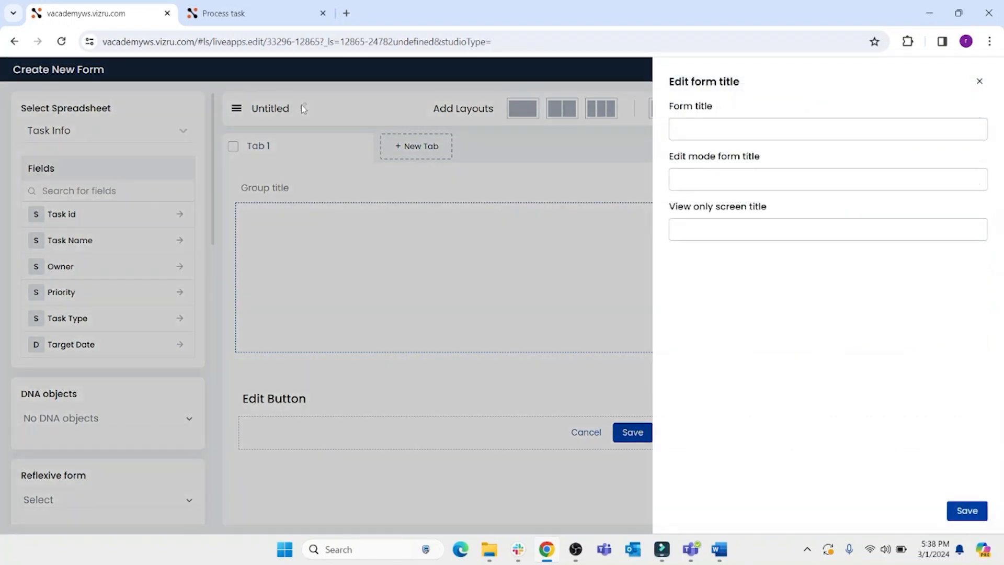
{"action": "left_click", "coordinate": [718, 128]}
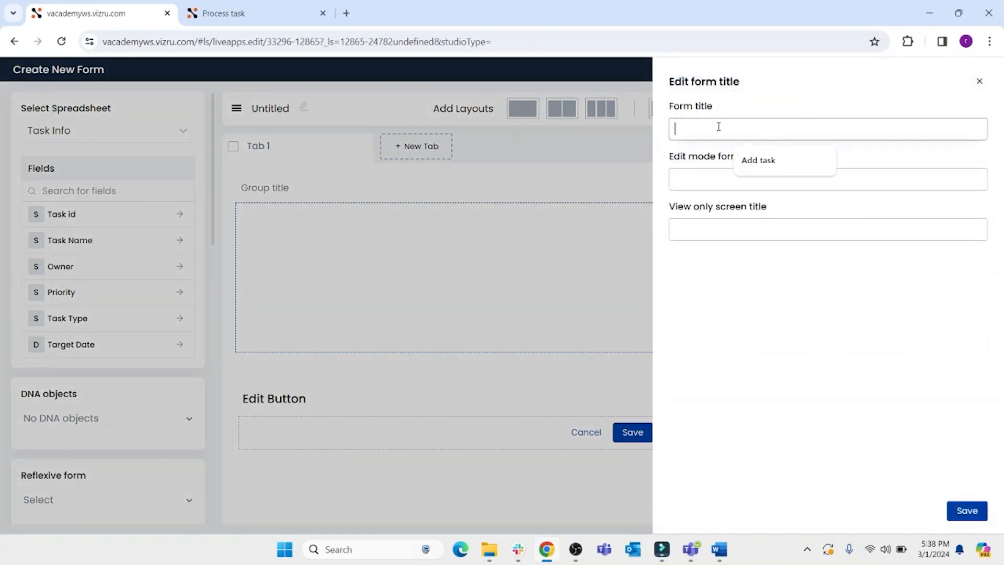
{"action": "type", "text": "Add task"}
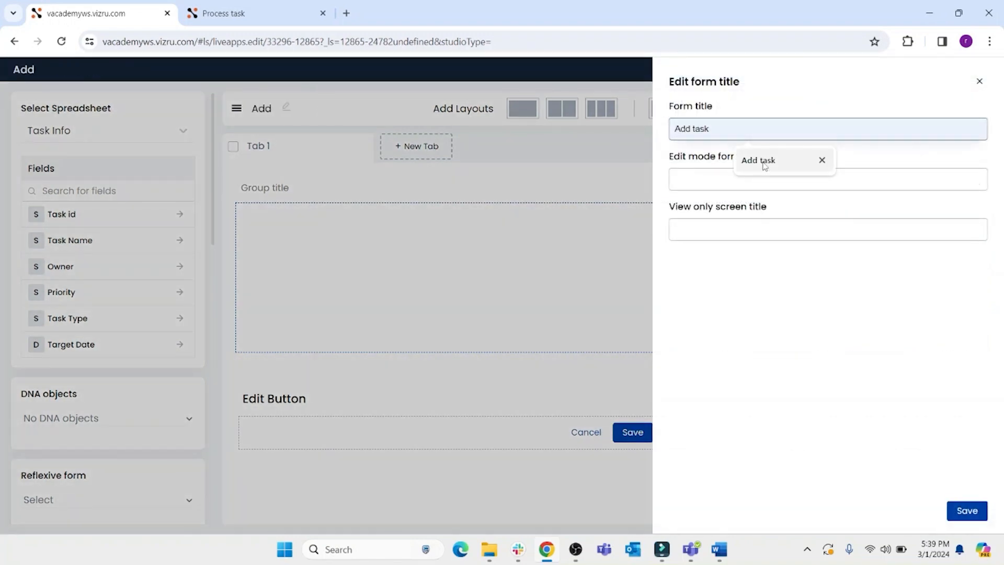
{"action": "left_click", "coordinate": [759, 161]}
{"action": "left_click", "coordinate": [962, 511]}
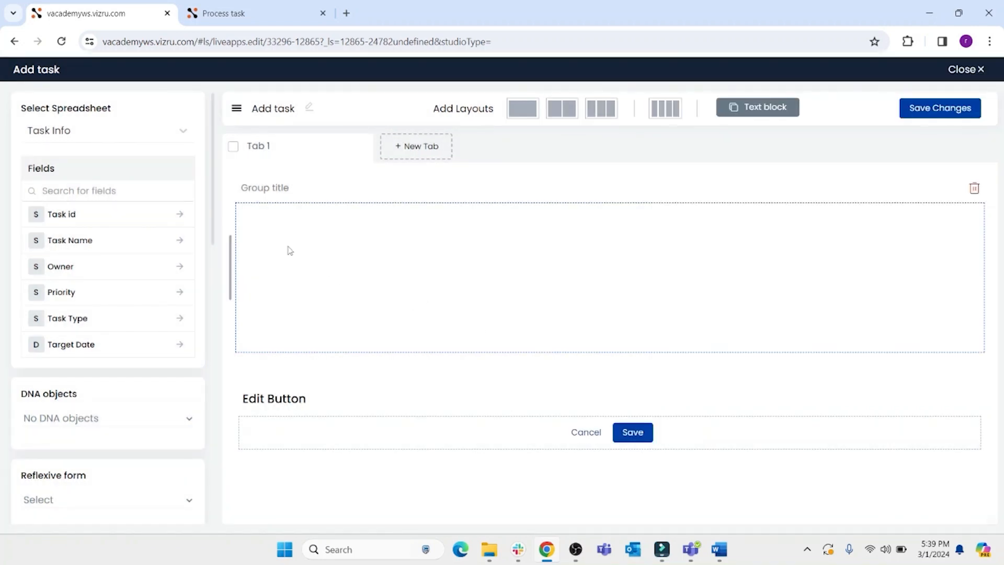
- Add the Task id, Task Name, Owner, Priority, Task Type and Target Date fields to the form, save it and close
{"action": "left_click", "coordinate": [178, 216]}
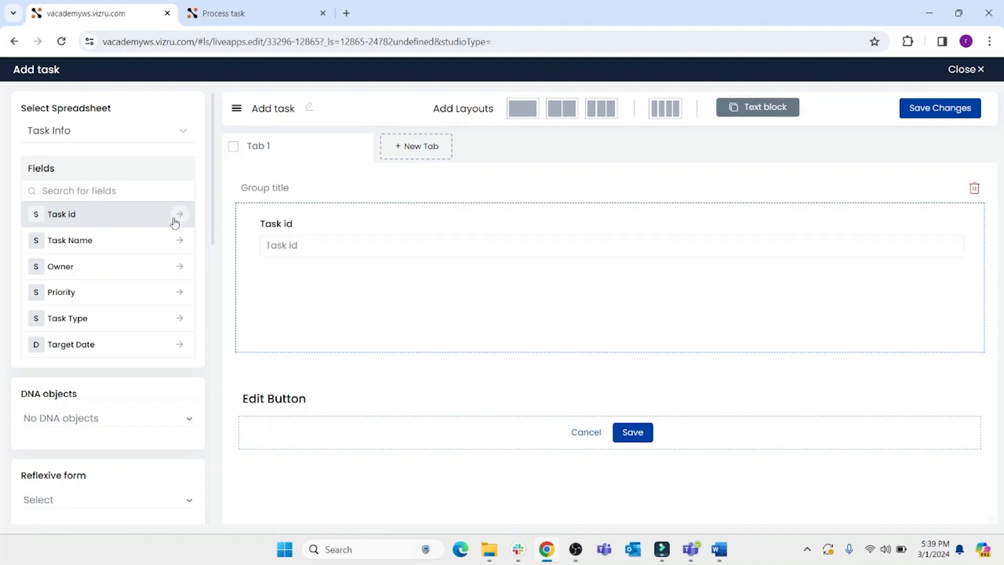
{"action": "left_click", "coordinate": [179, 240]}
{"action": "left_click", "coordinate": [180, 267]}
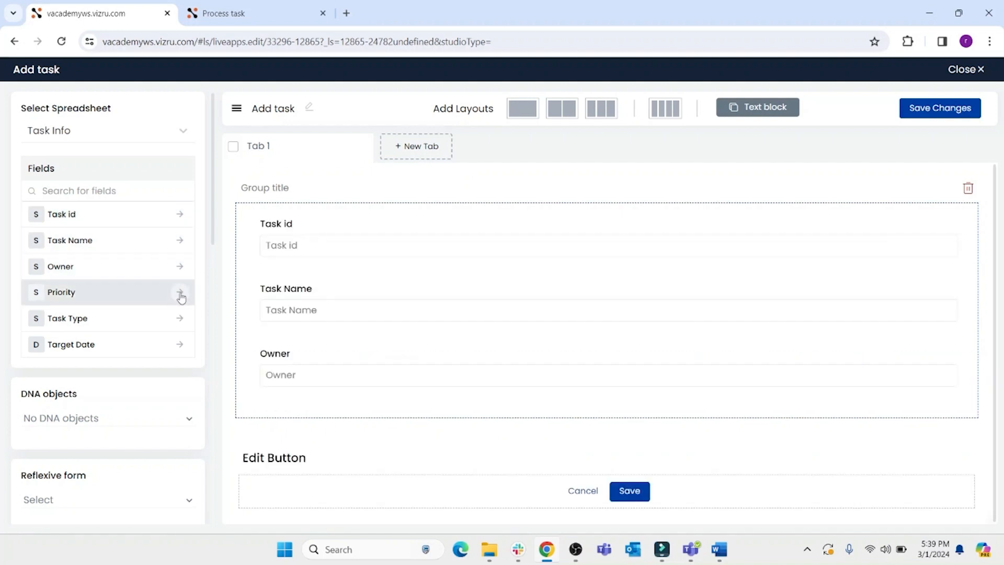
{"action": "left_click", "coordinate": [179, 292]}
{"action": "left_click", "coordinate": [180, 318]}
{"action": "left_click", "coordinate": [180, 344]}
{"action": "scroll", "coordinate": [379, 413], "scroll_direction": "down", "scroll_amount": 3}
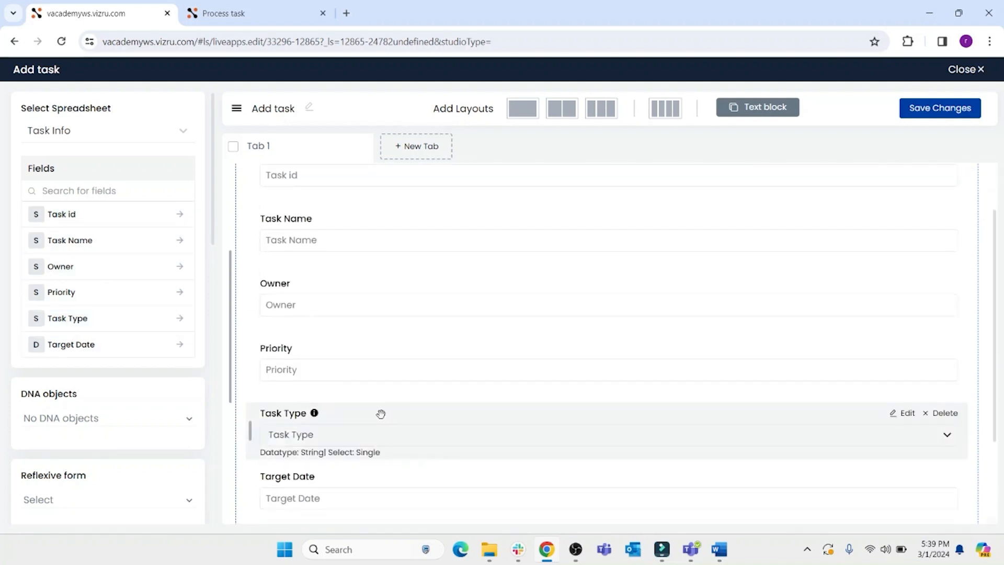
{"action": "scroll", "coordinate": [452, 388], "scroll_direction": "up", "scroll_amount": 4}
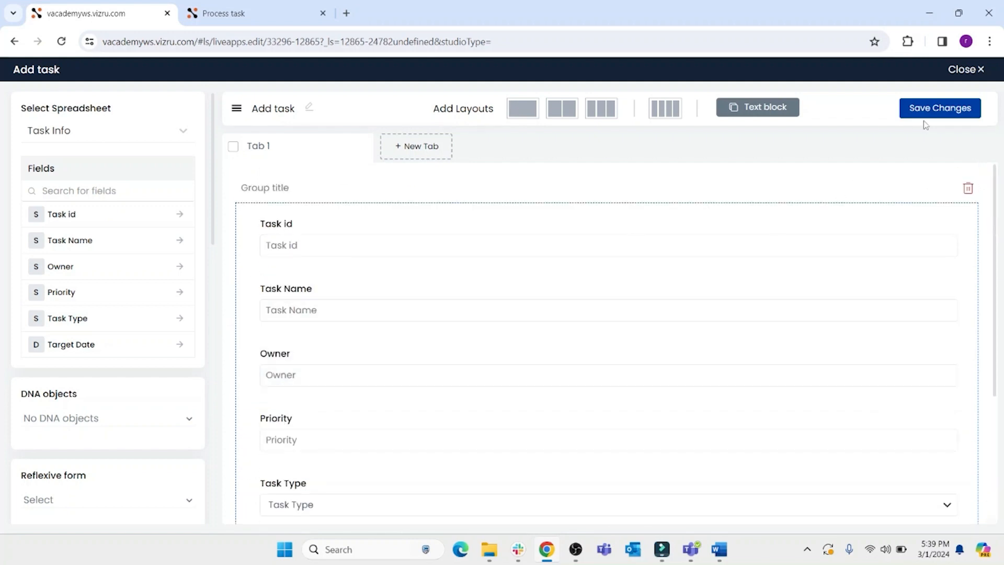
{"action": "left_click", "coordinate": [935, 112]}
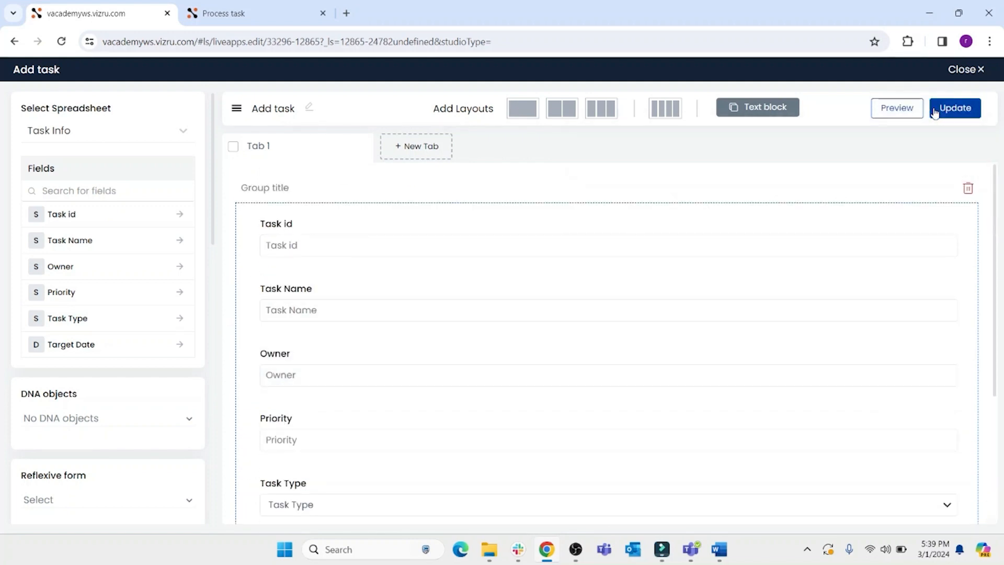
{"action": "left_click", "coordinate": [962, 69]}
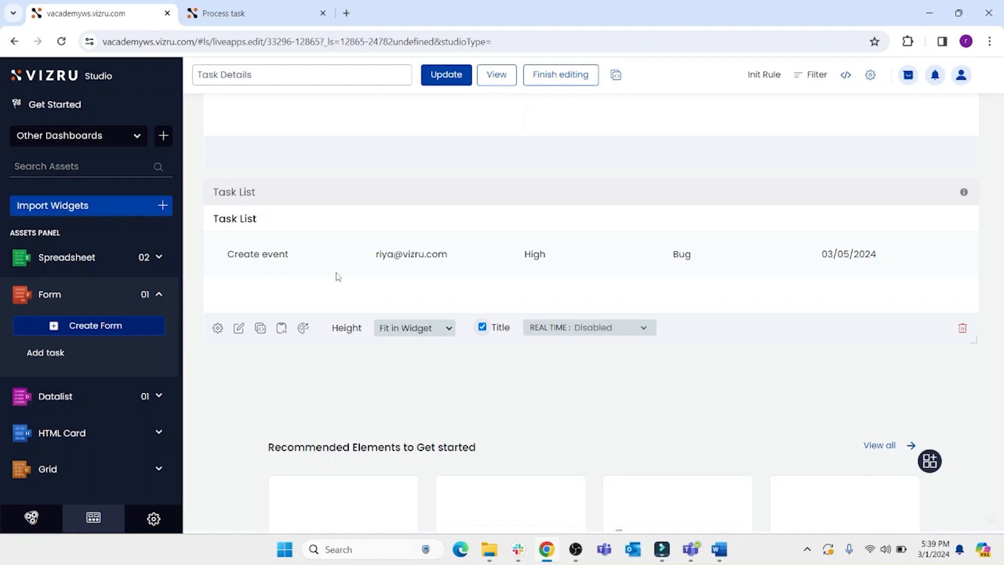
- Link the Add task form to the Task List datalist through its form selection and update the datalist
{"action": "left_click", "coordinate": [76, 397]}
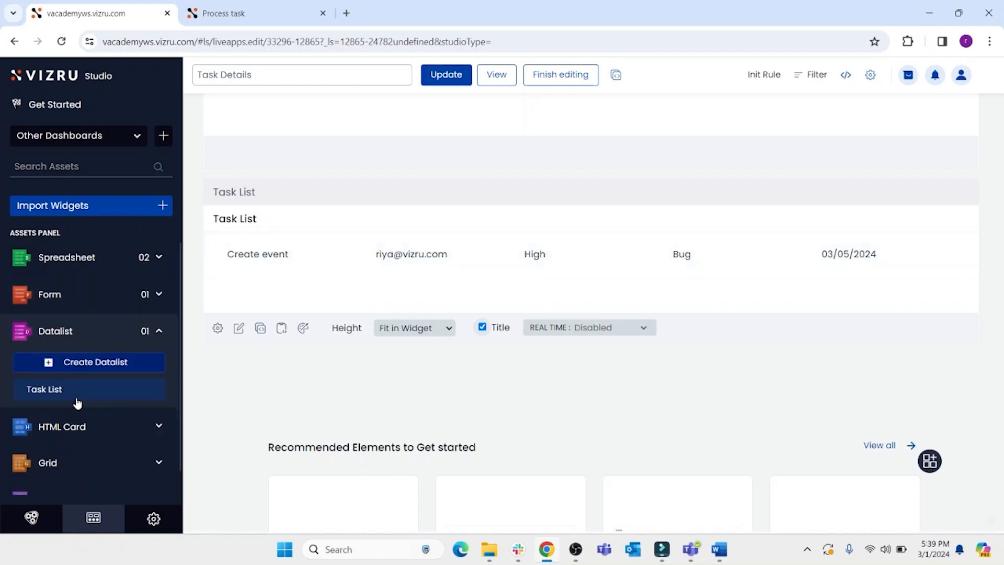
{"action": "mouse_move", "coordinate": [74, 394]}
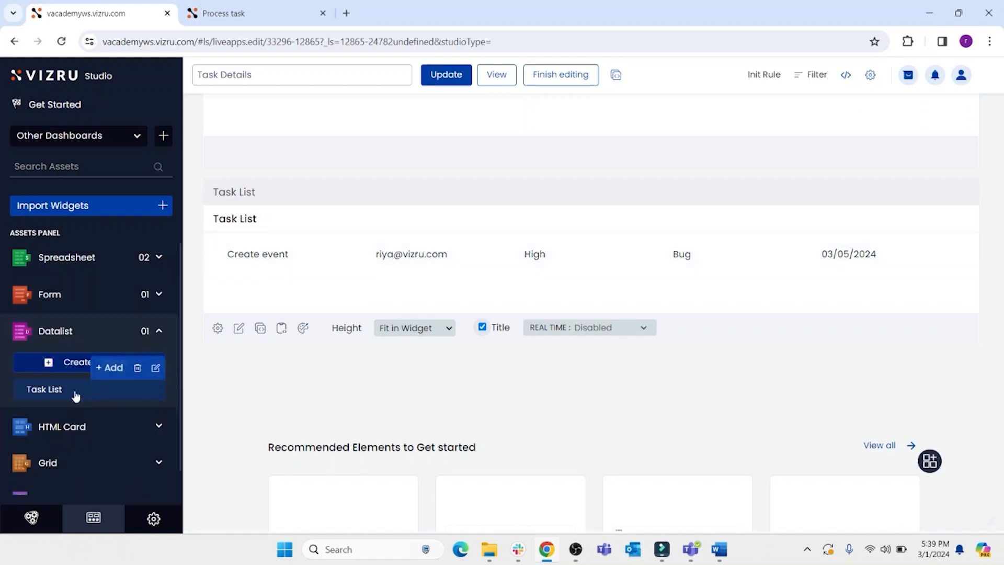
{"action": "left_click", "coordinate": [47, 394]}
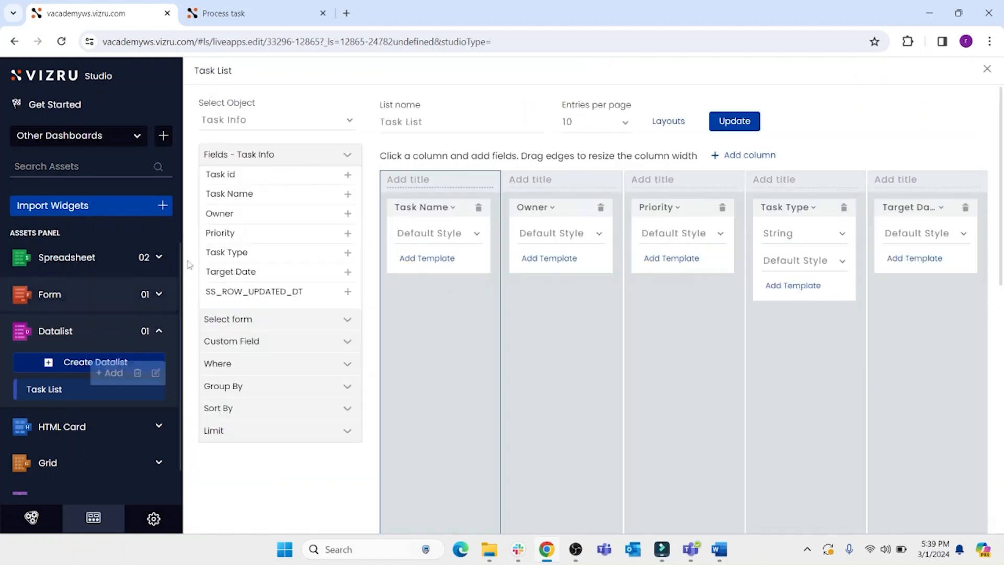
{"action": "scroll", "coordinate": [318, 249], "scroll_direction": "down", "scroll_amount": 1}
{"action": "scroll", "coordinate": [319, 249], "scroll_direction": "down", "scroll_amount": 4}
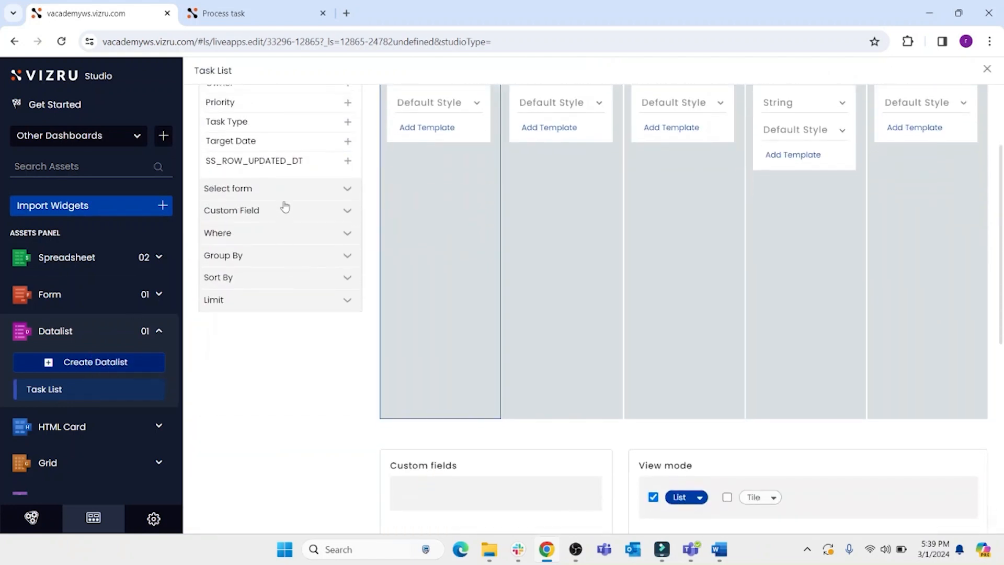
{"action": "left_click", "coordinate": [282, 191]}
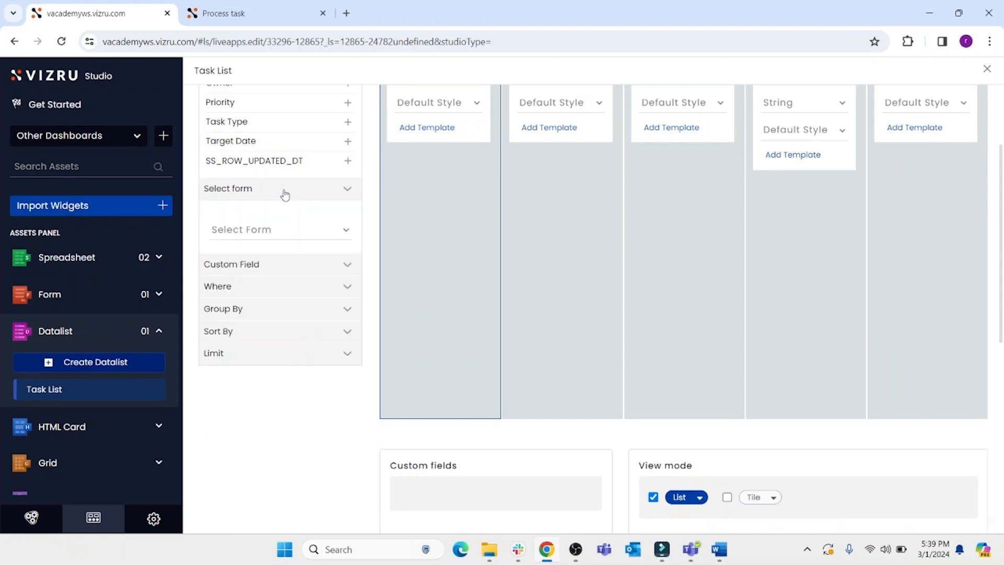
{"action": "left_click", "coordinate": [302, 232]}
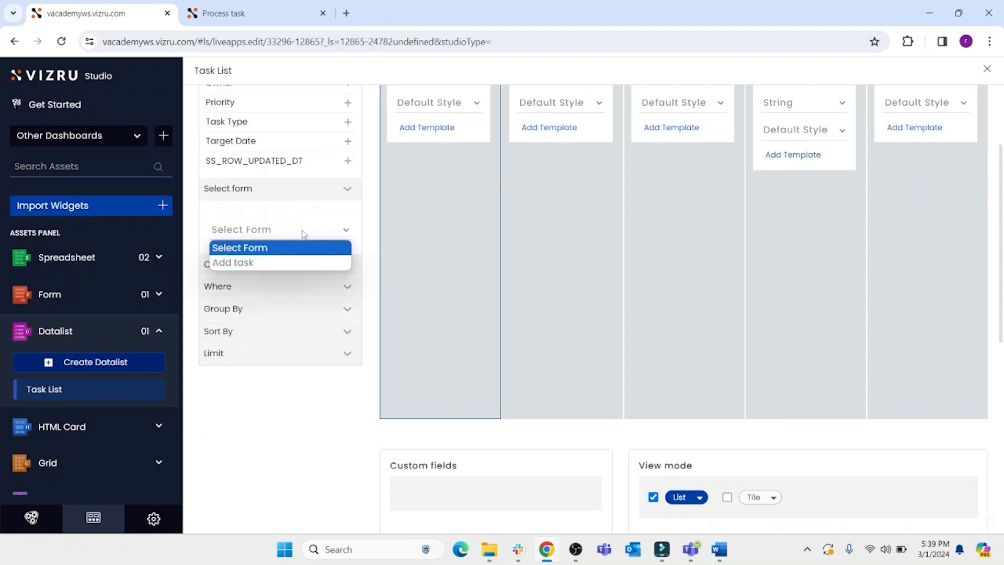
{"action": "left_click", "coordinate": [260, 264]}
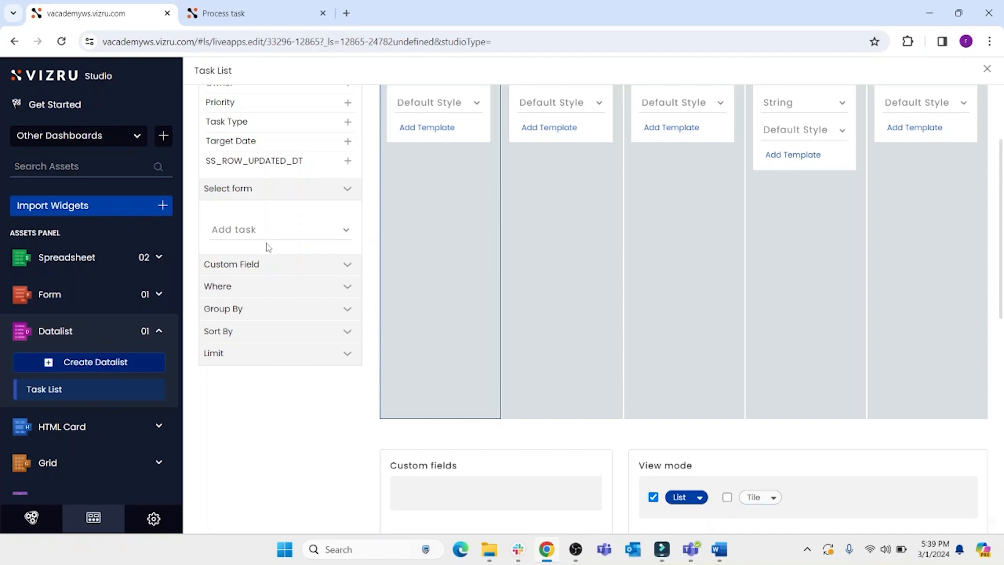
{"action": "scroll", "coordinate": [476, 210], "scroll_direction": "up", "scroll_amount": 3}
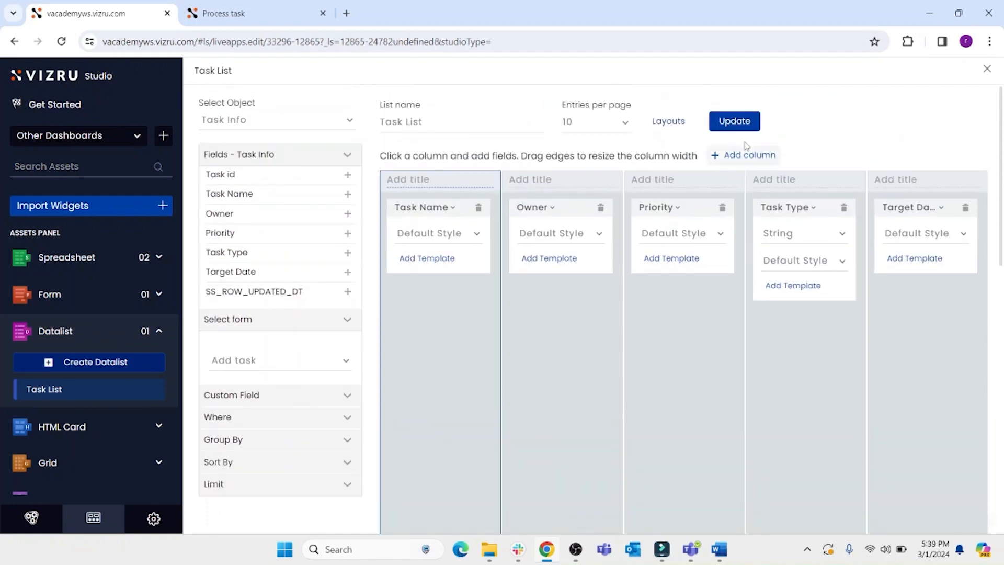
{"action": "left_click", "coordinate": [733, 122]}
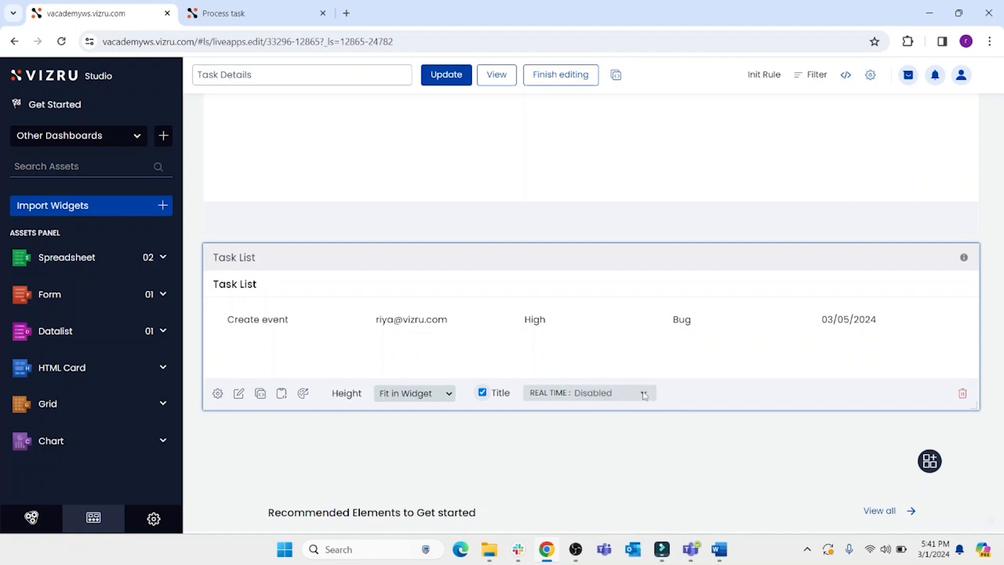
- Set the Task List widget's real-time mode to Append on top and update the dashboard
{"action": "left_click", "coordinate": [643, 393]}
{"action": "left_click", "coordinate": [624, 433]}
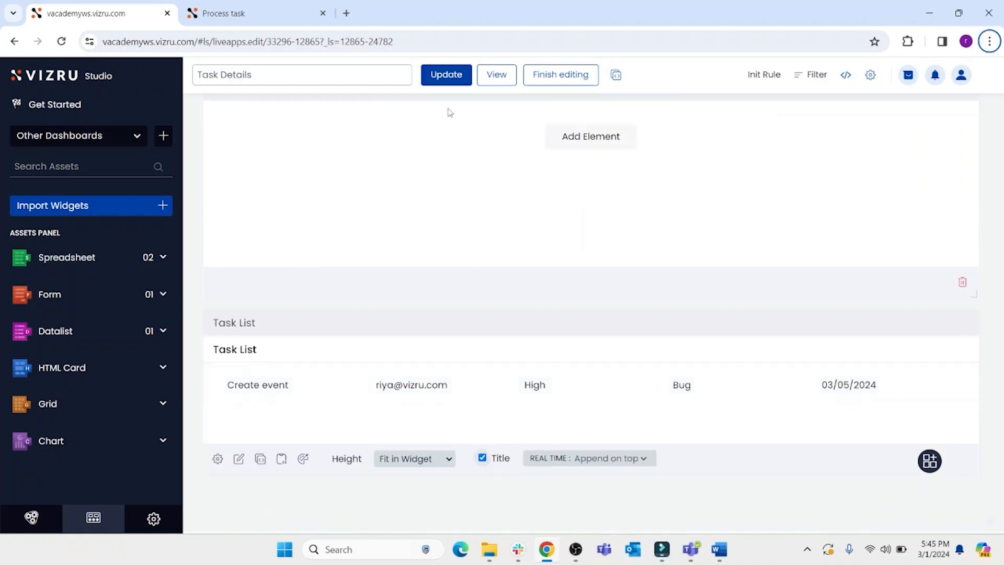
{"action": "left_click", "coordinate": [449, 77]}
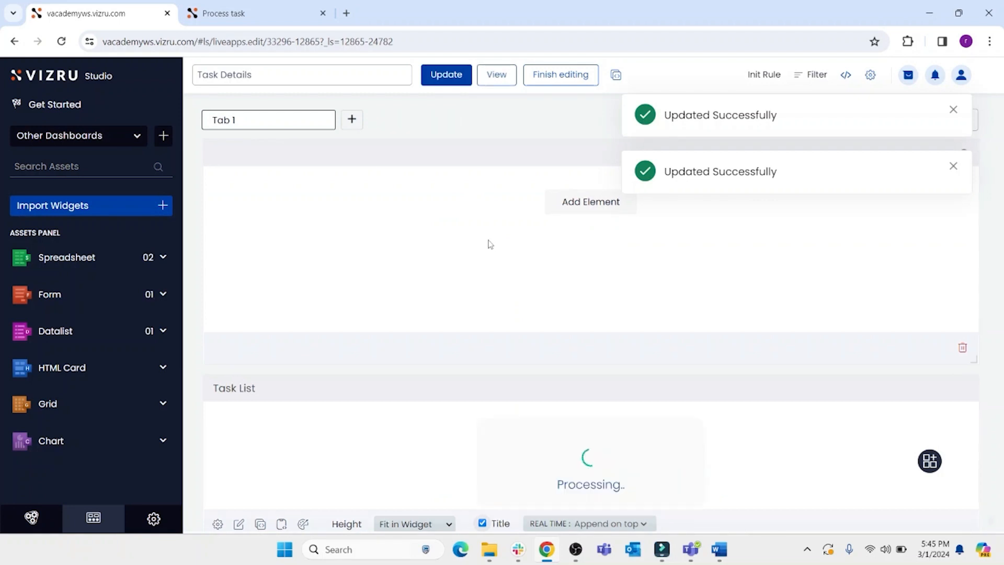
- Preview the Task Details dashboard and open then close the Add task form
{"action": "left_click", "coordinate": [496, 75]}
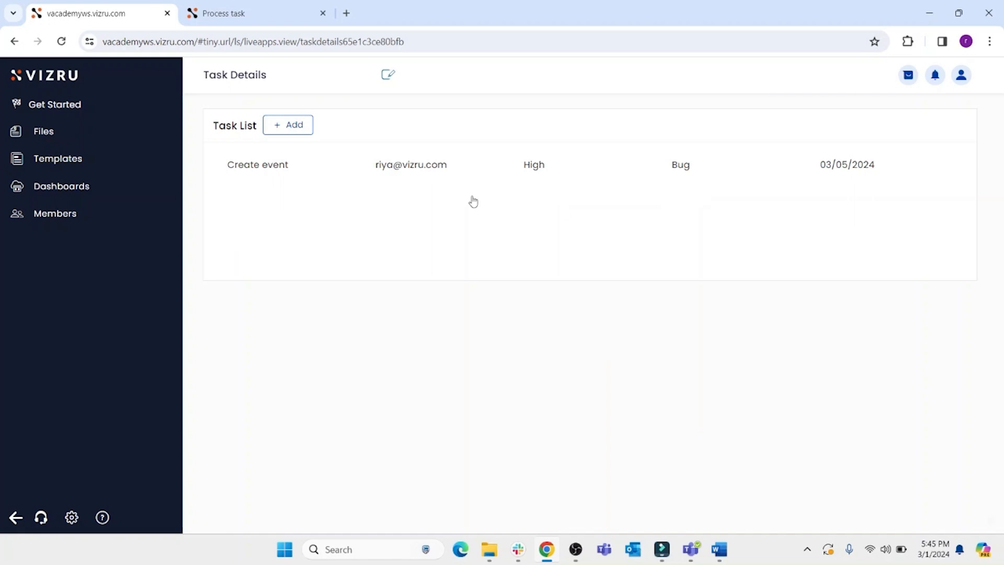
{"action": "left_click", "coordinate": [296, 128]}
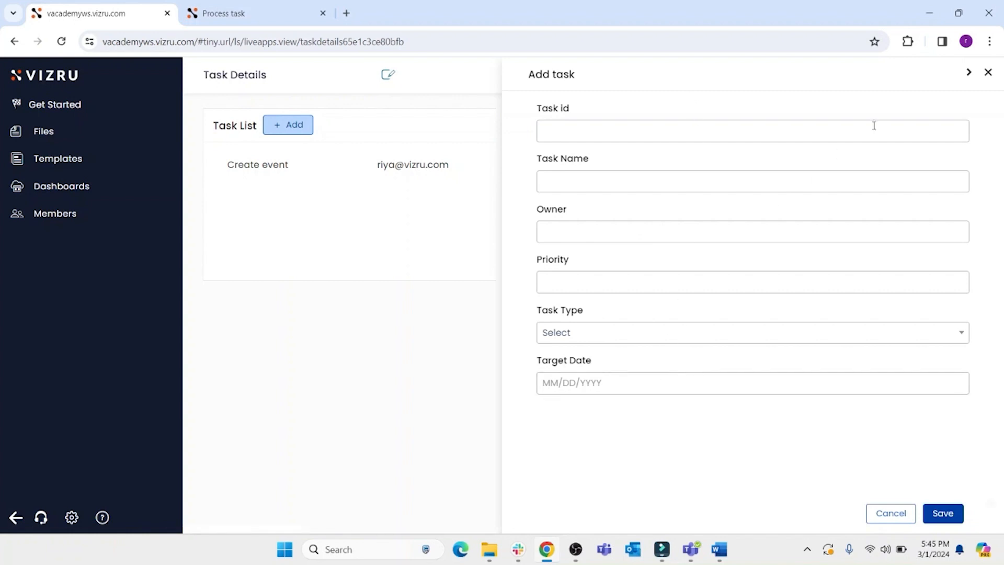
{"action": "left_click", "coordinate": [988, 72]}
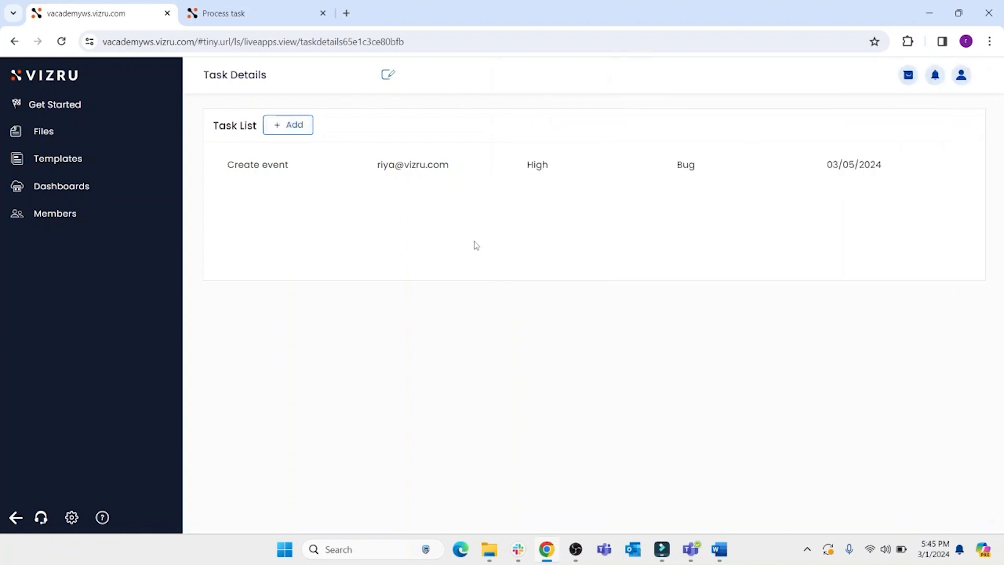
- Switch to the Process task workflow and review the Check condition, Feature Notification and Bug Notification blocks
{"action": "key", "text": "alt"}
{"action": "left_click", "coordinate": [245, 11]}
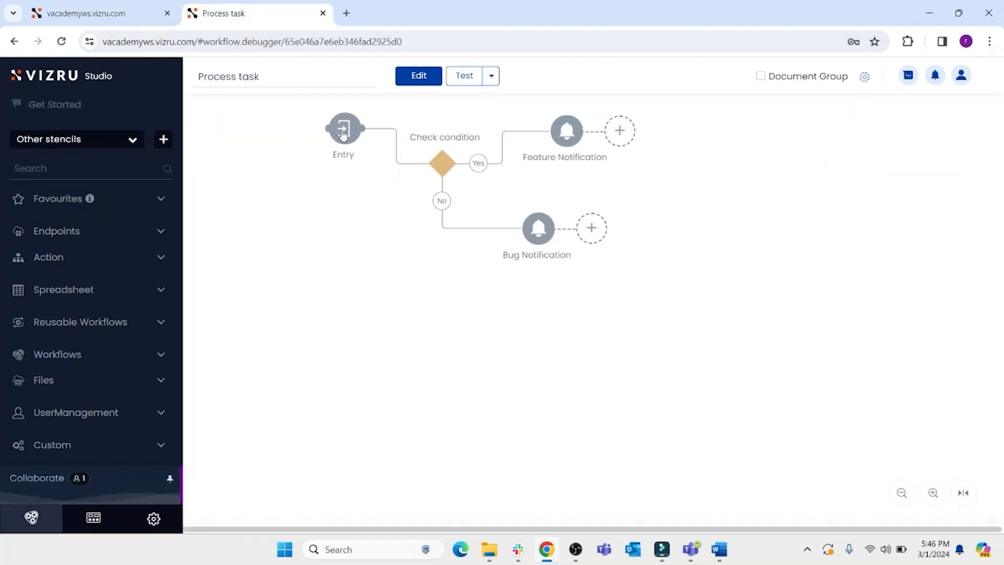
{"action": "double_click", "coordinate": [443, 167]}
{"action": "key", "text": "alt"}
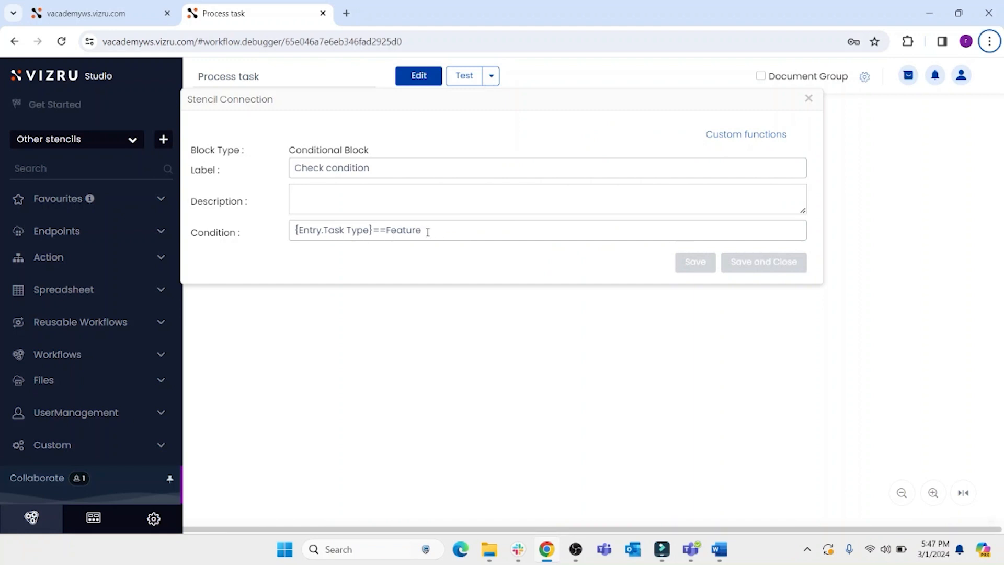
{"action": "left_click", "coordinate": [808, 98]}
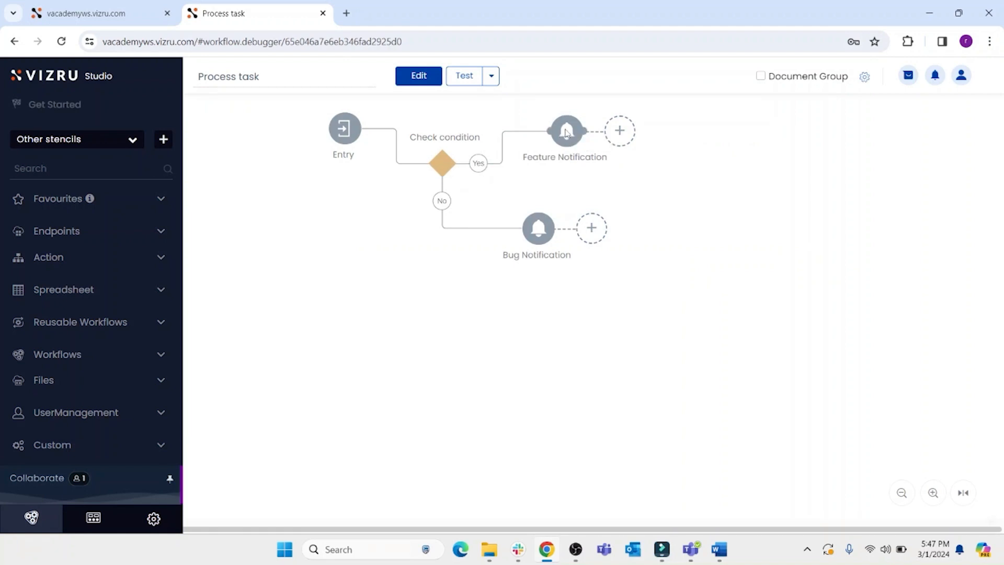
{"action": "double_click", "coordinate": [567, 132]}
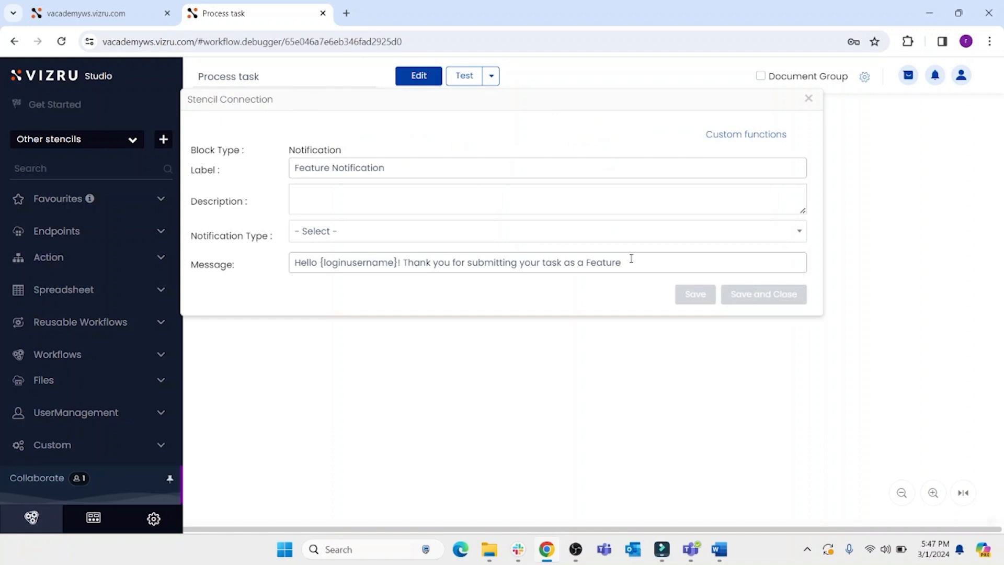
{"action": "key", "text": "alt"}
{"action": "left_click", "coordinate": [808, 99]}
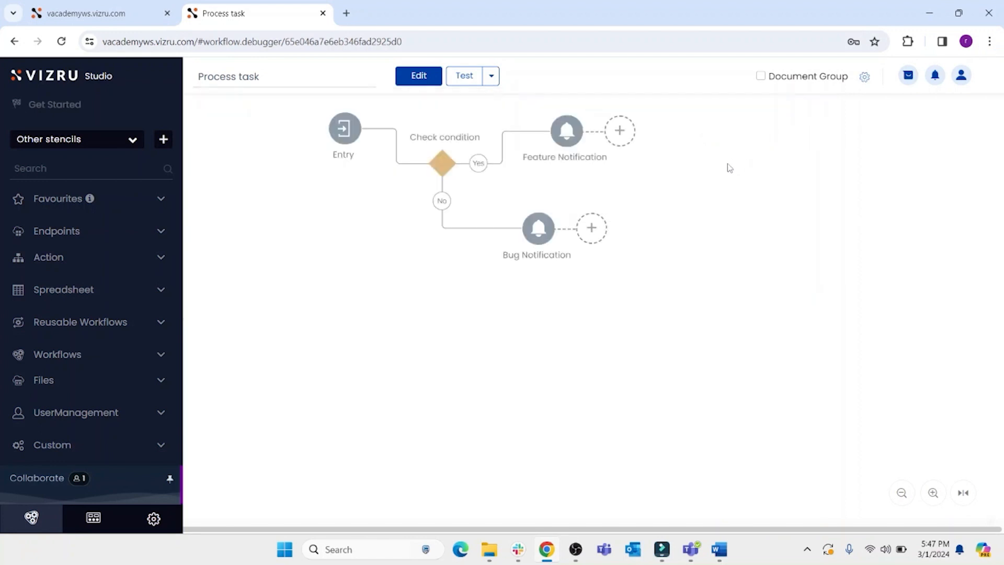
{"action": "key", "text": "alt"}
{"action": "left_click", "coordinate": [541, 232]}
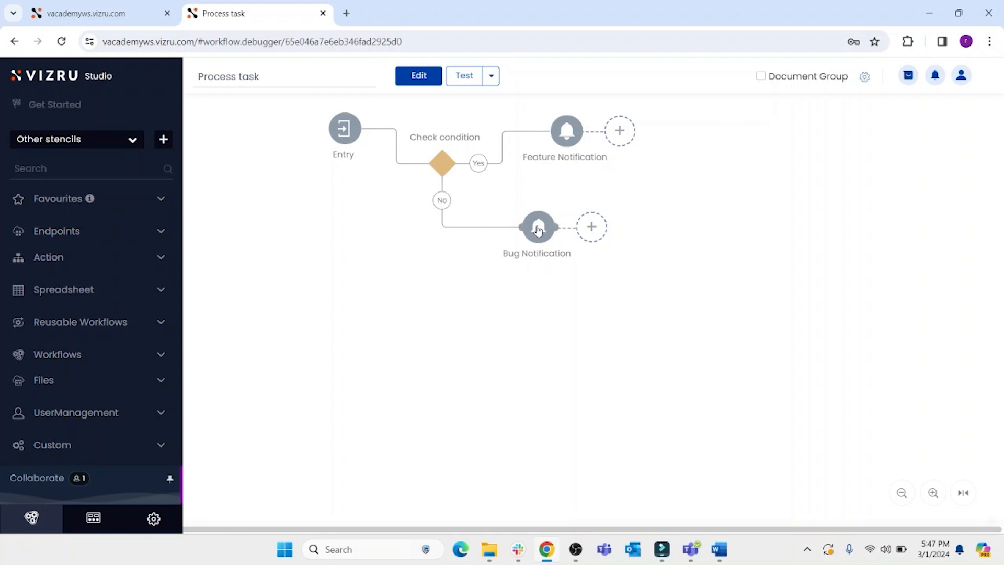
{"action": "double_click", "coordinate": [537, 230]}
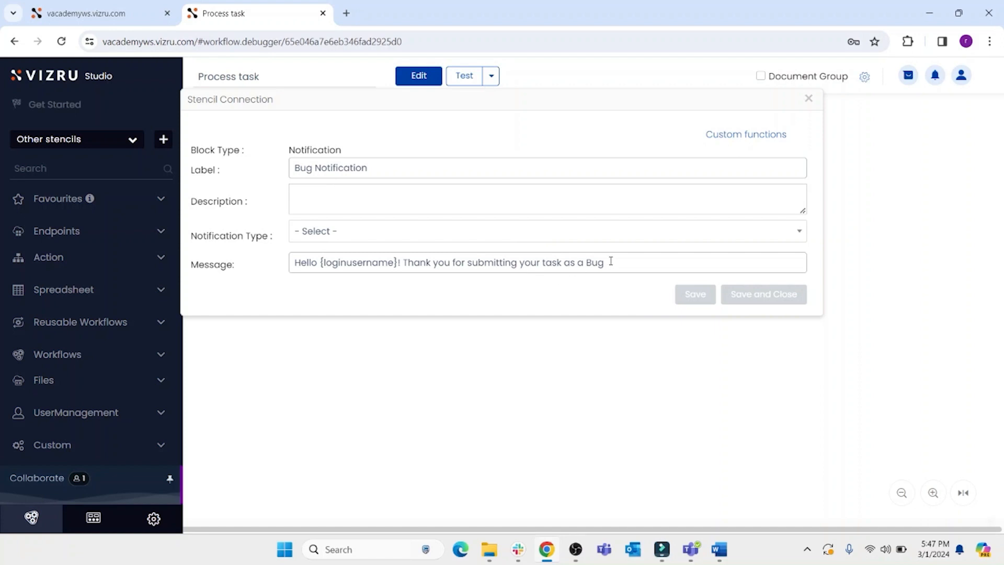
{"action": "left_click", "coordinate": [808, 99]}
{"action": "key", "text": "alt"}
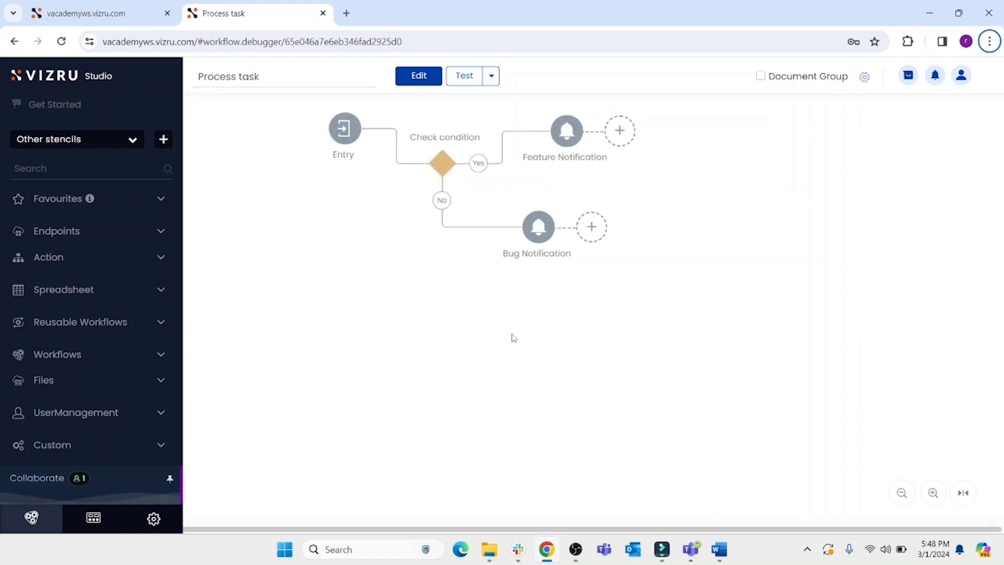
- Return to editing the dashboard and set the Add task form's After save workflow to Process task, then update and close
{"action": "left_click", "coordinate": [87, 3]}
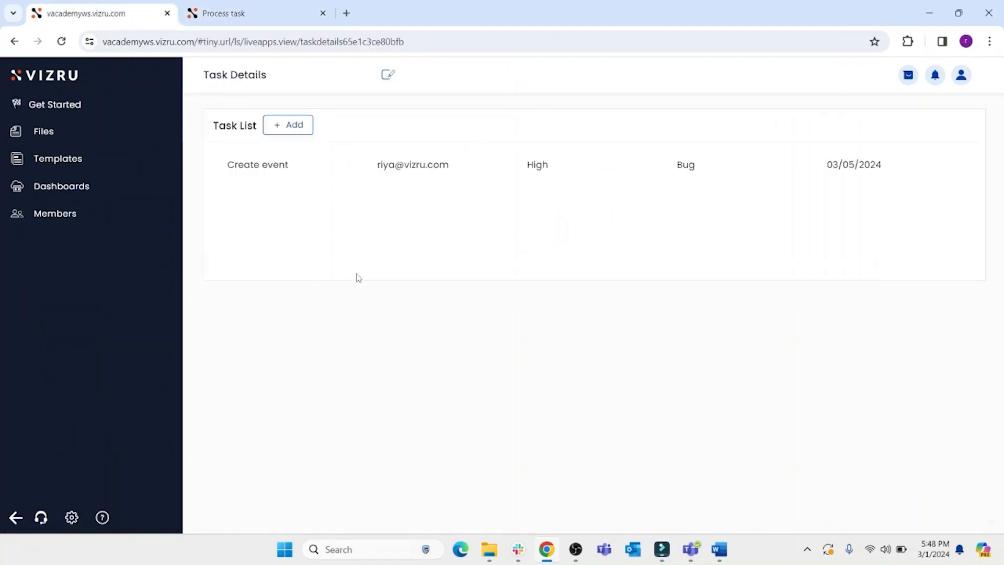
{"action": "left_click", "coordinate": [386, 75]}
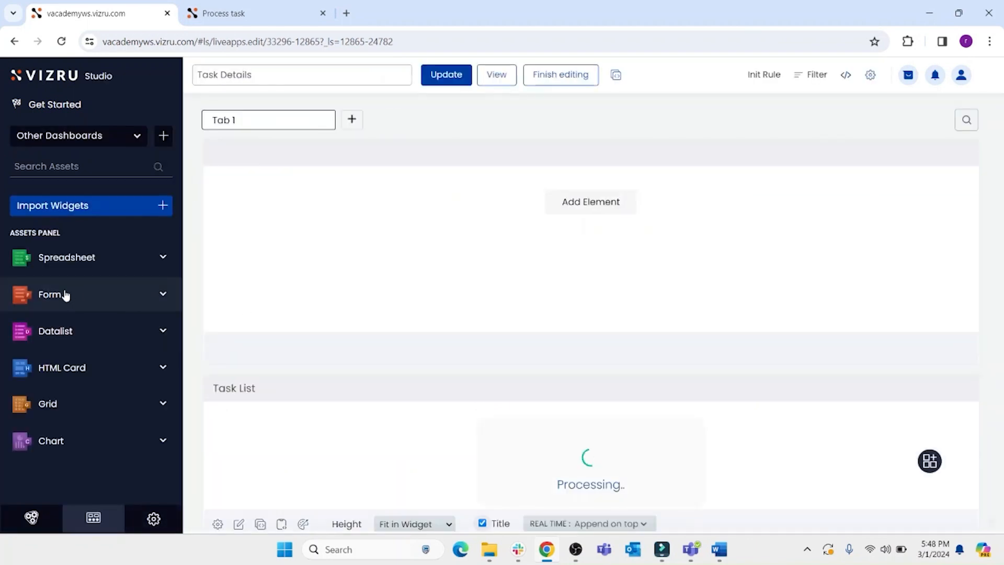
{"action": "left_click", "coordinate": [62, 293]}
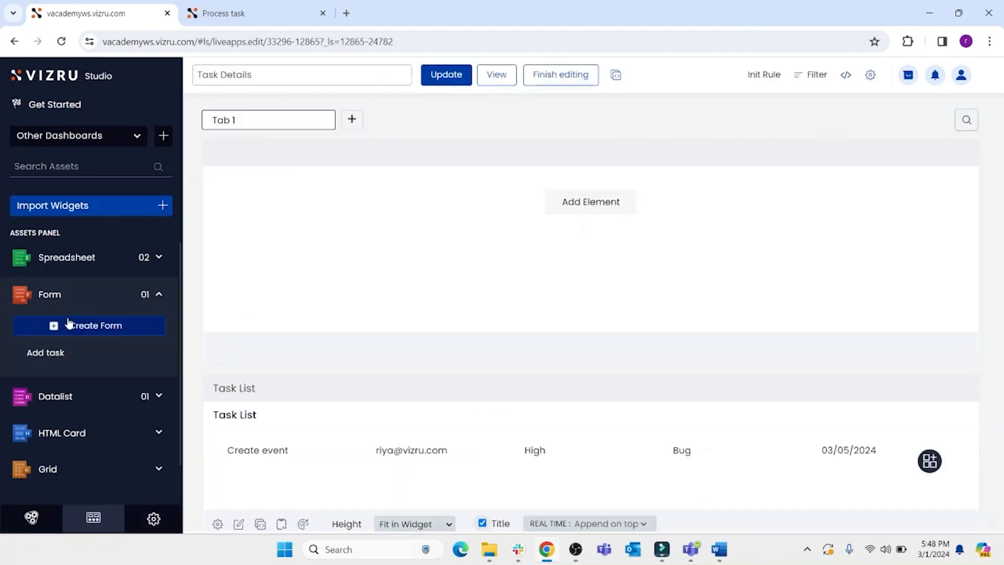
{"action": "left_click", "coordinate": [68, 324]}
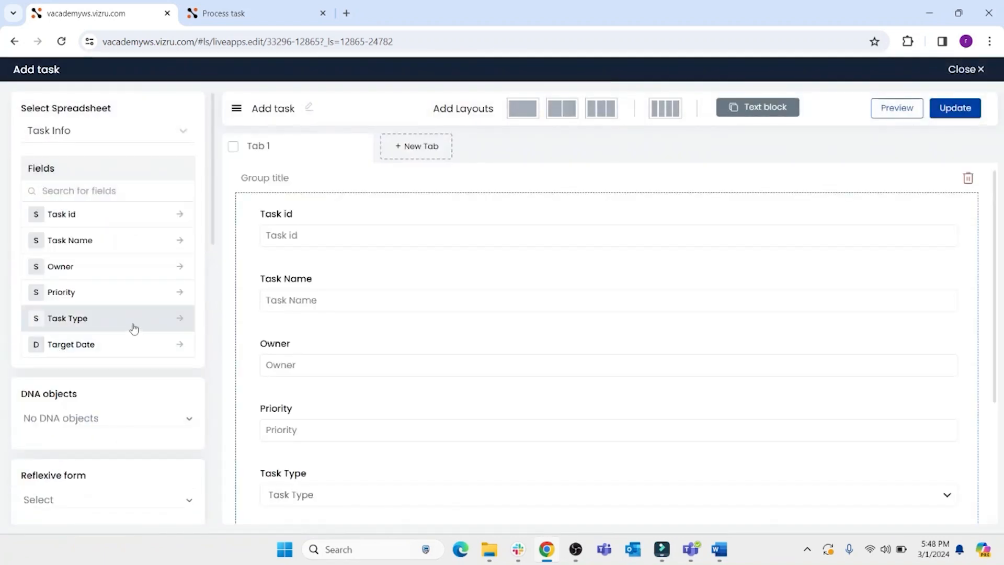
{"action": "scroll", "coordinate": [134, 328], "scroll_direction": "down", "scroll_amount": 8}
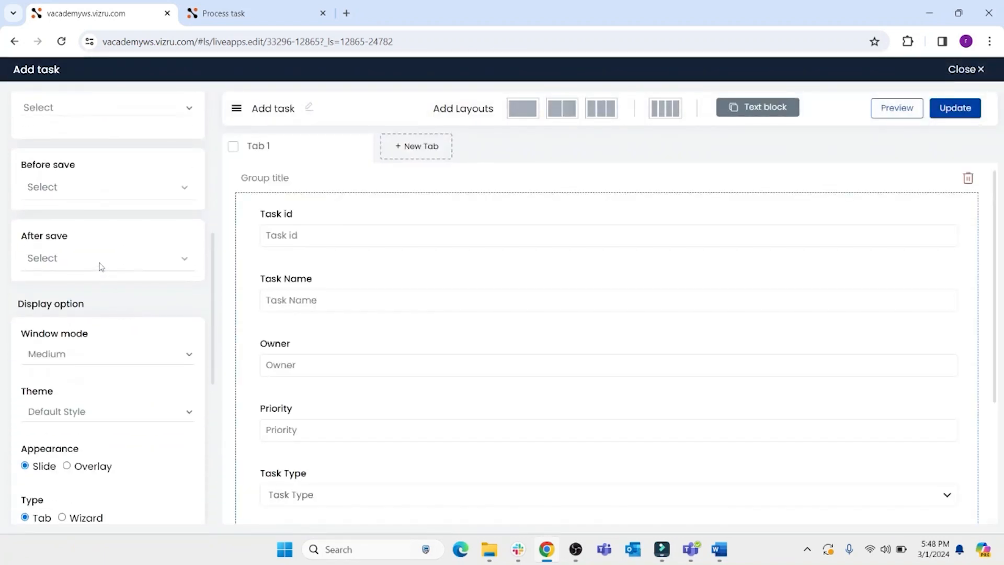
{"action": "left_click", "coordinate": [100, 261]}
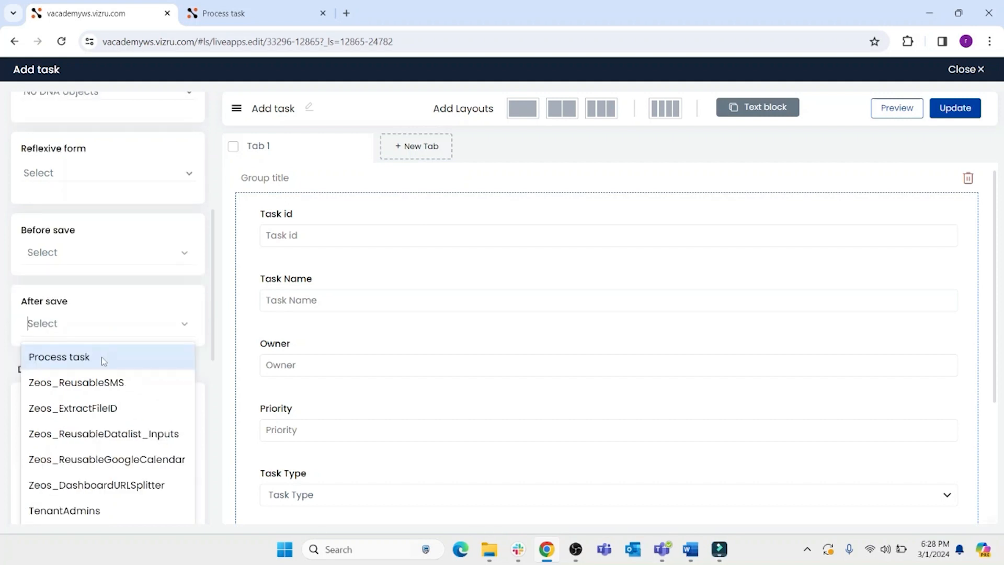
{"action": "left_click", "coordinate": [102, 356]}
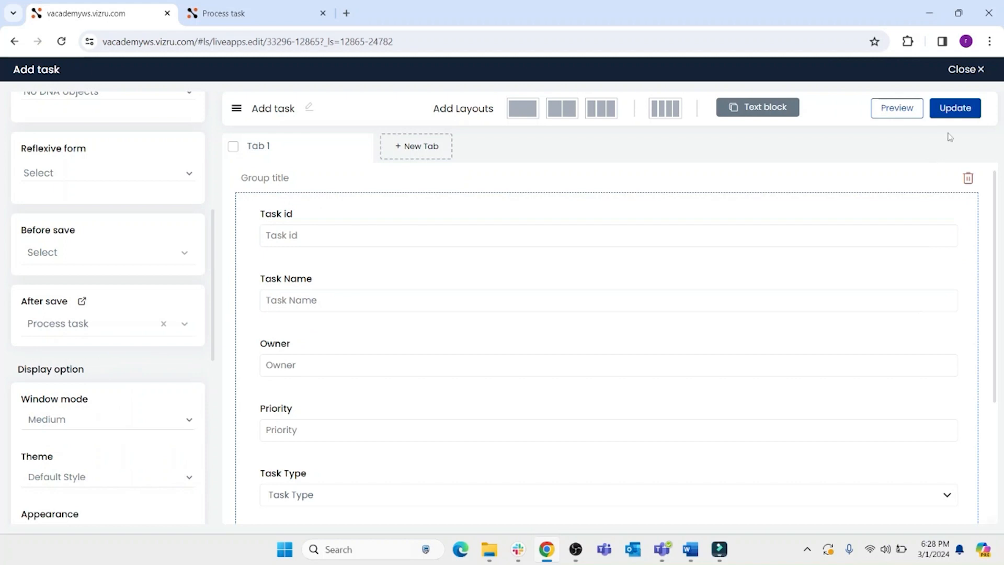
{"action": "left_click", "coordinate": [955, 110]}
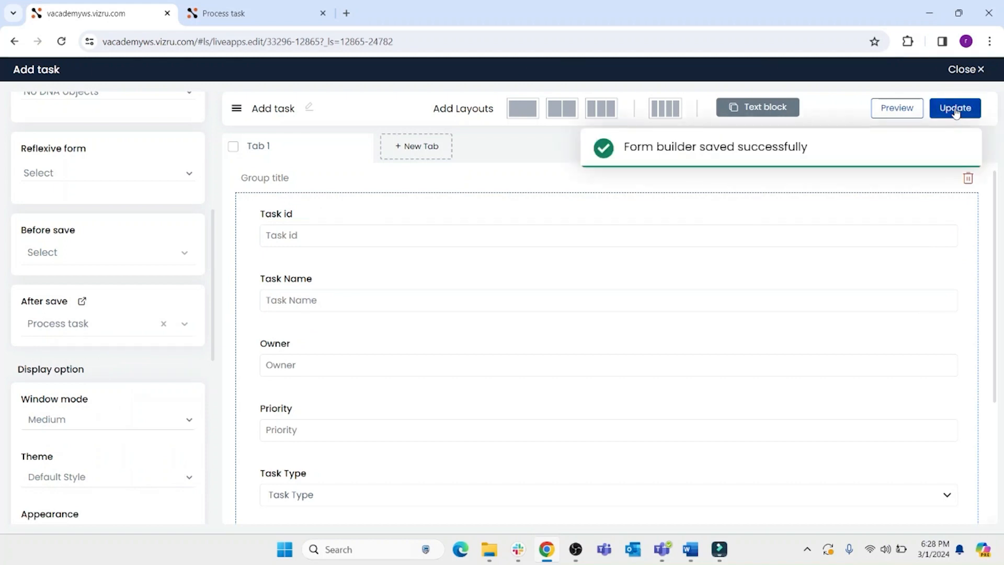
{"action": "left_click", "coordinate": [960, 70]}
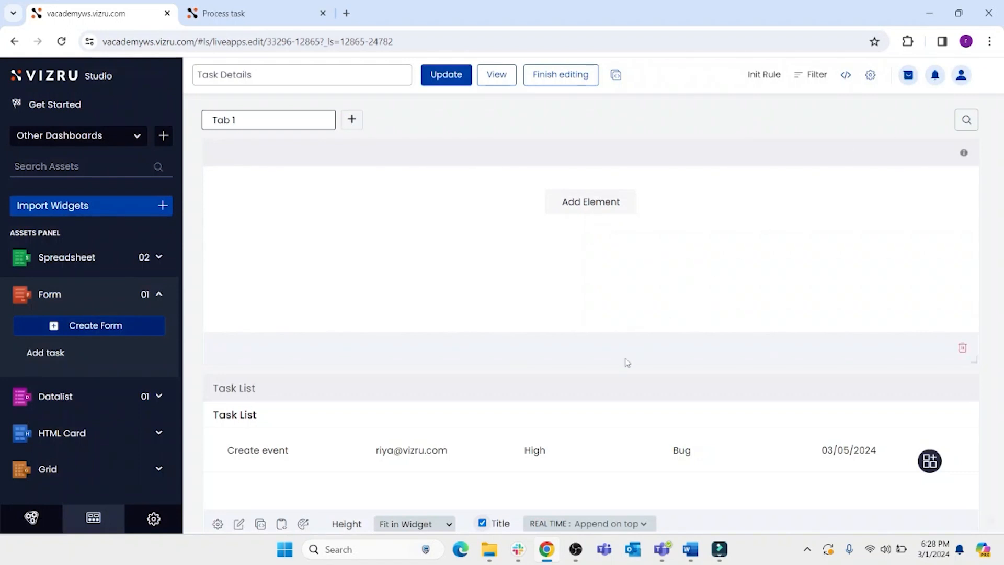
- Preview the Task Details dashboard and open the Add task form from the Task List
{"action": "scroll", "coordinate": [611, 379], "scroll_direction": "down", "scroll_amount": 3}
{"action": "scroll", "coordinate": [594, 387], "scroll_direction": "up", "scroll_amount": 3}
{"action": "left_click", "coordinate": [497, 79]}
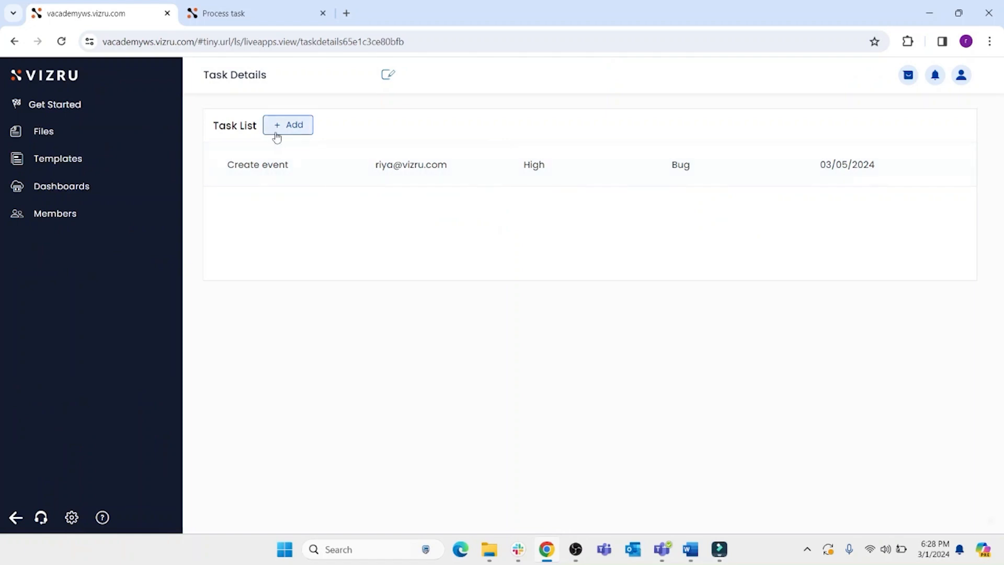
{"action": "left_click", "coordinate": [294, 127]}
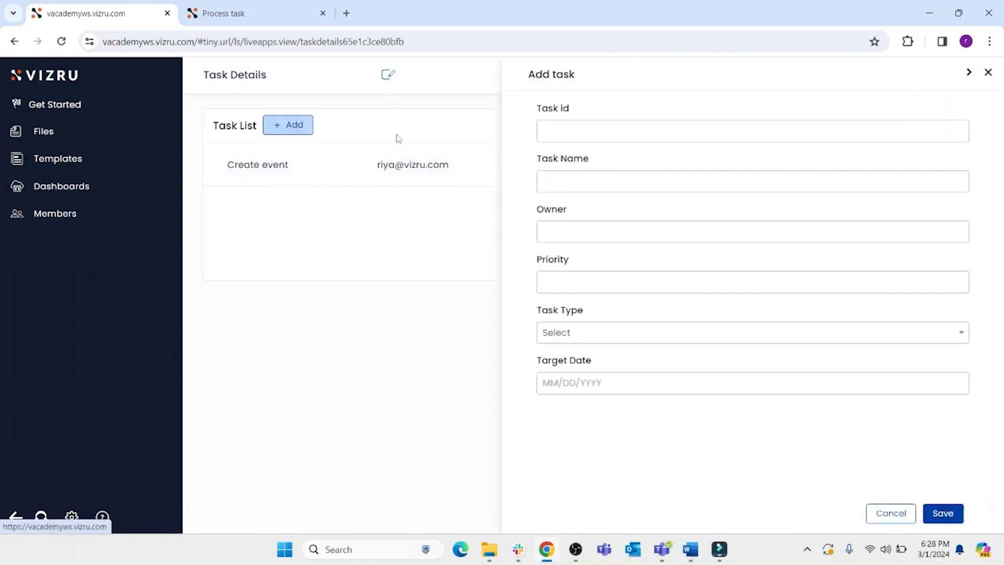
- Enter Task Id 2 and Task Name "Create project" in the Add task form
{"action": "left_click", "coordinate": [567, 132]}
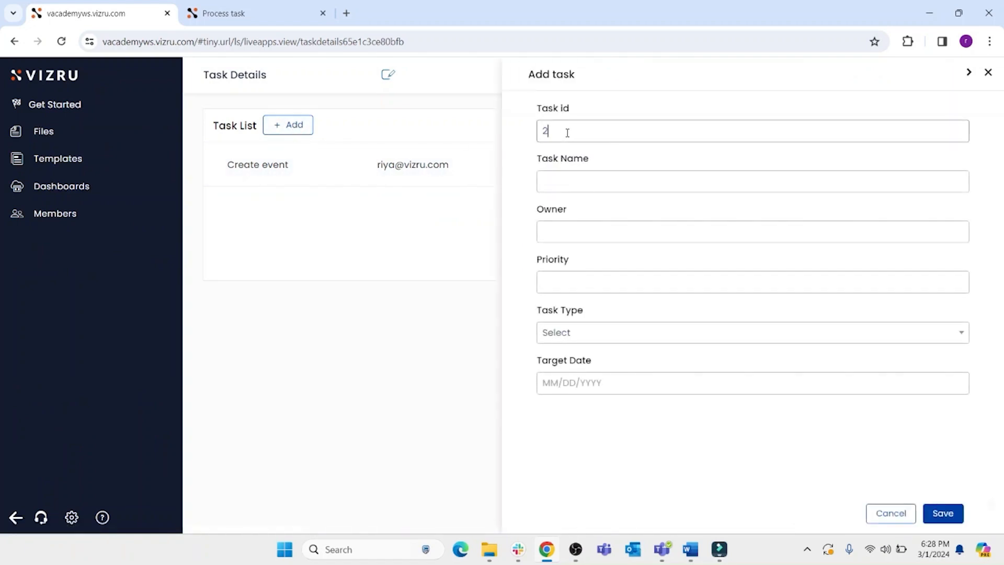
{"action": "left_click", "coordinate": [567, 182]}
{"action": "type", "text": "Cre"}
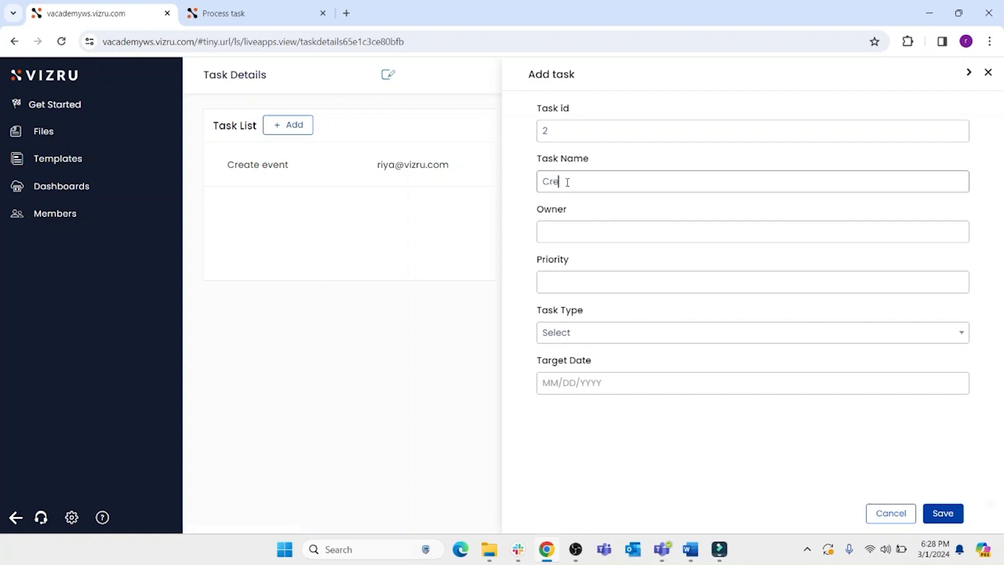
{"action": "type", "text": "ate project"}
- Fill in the owner's e-mail address and set Priority to High
{"action": "left_click", "coordinate": [562, 230]}
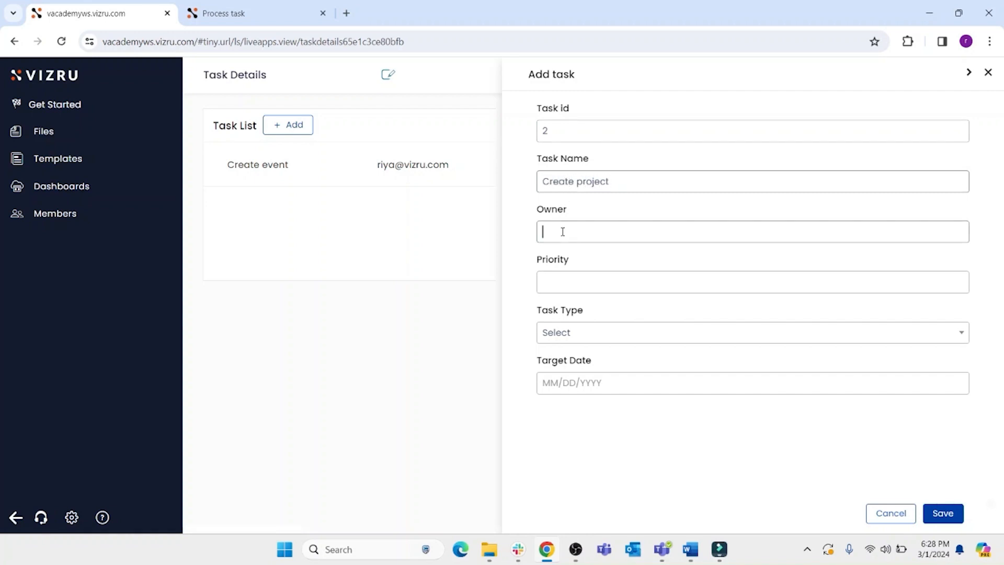
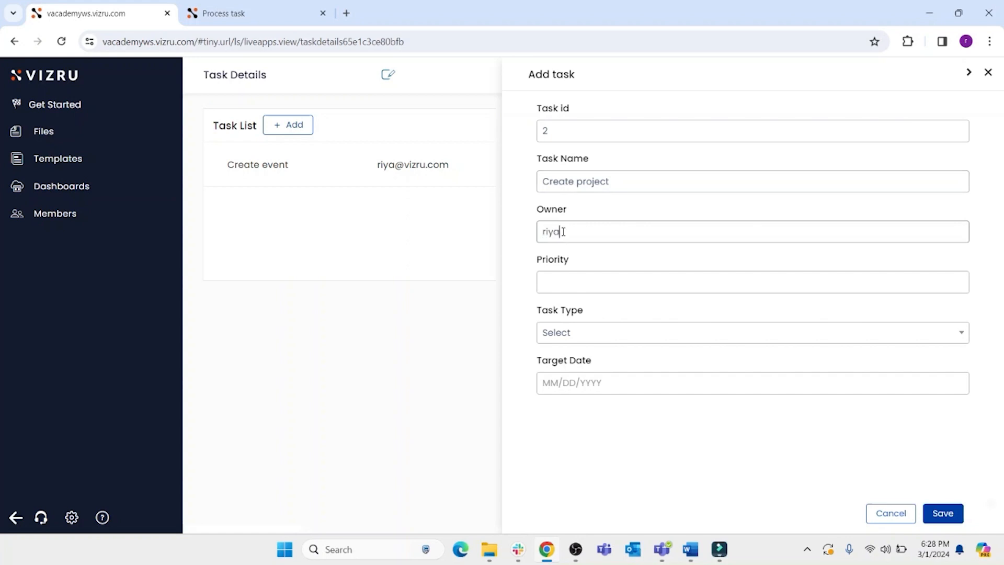
{"action": "left_click", "coordinate": [555, 284]}
{"action": "type", "text": "High"}
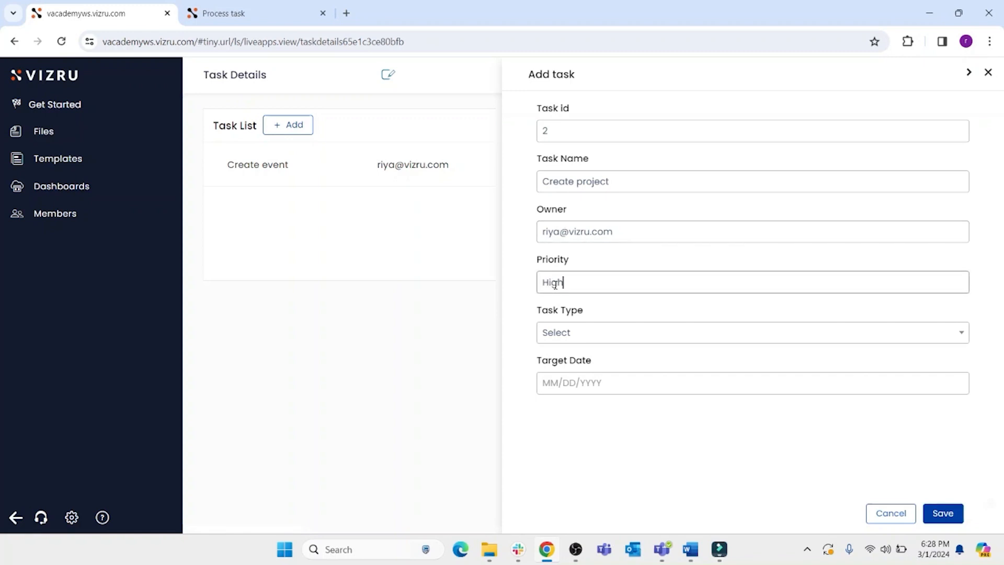
- Set Task Type to Feature and Target Date to 03/05/2024, then save the task and close the form
{"action": "left_click", "coordinate": [652, 342]}
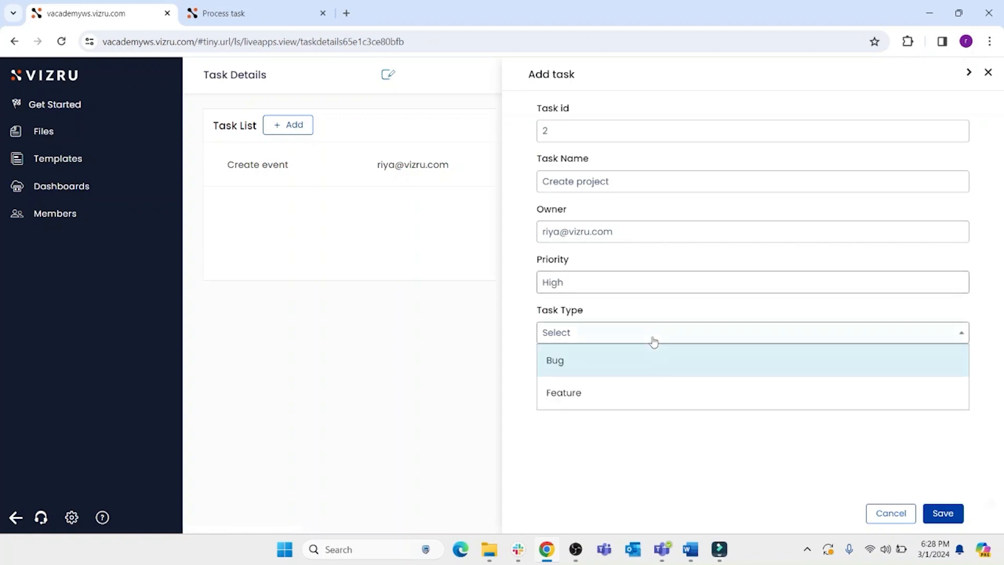
{"action": "left_click", "coordinate": [607, 393]}
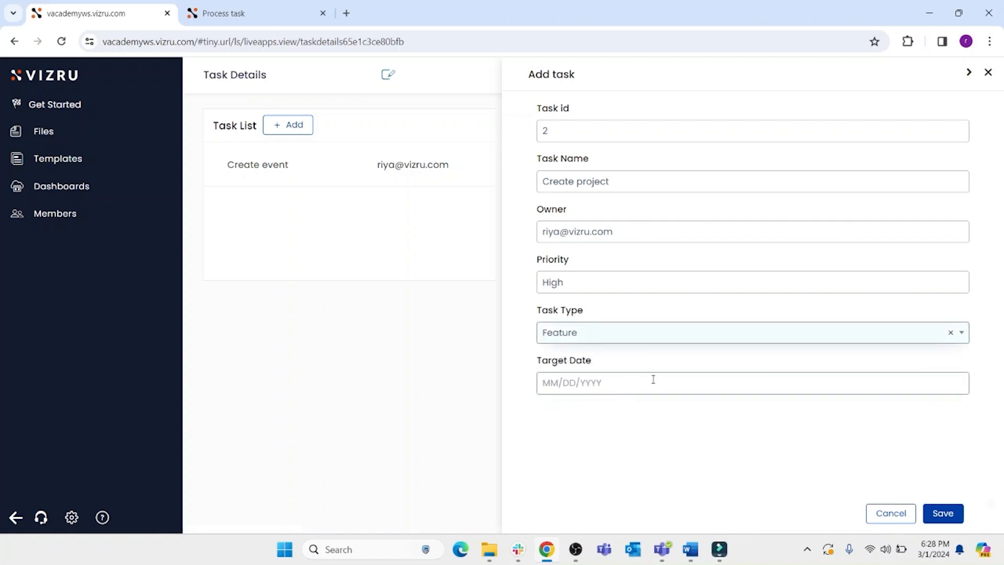
{"action": "left_click", "coordinate": [666, 386]}
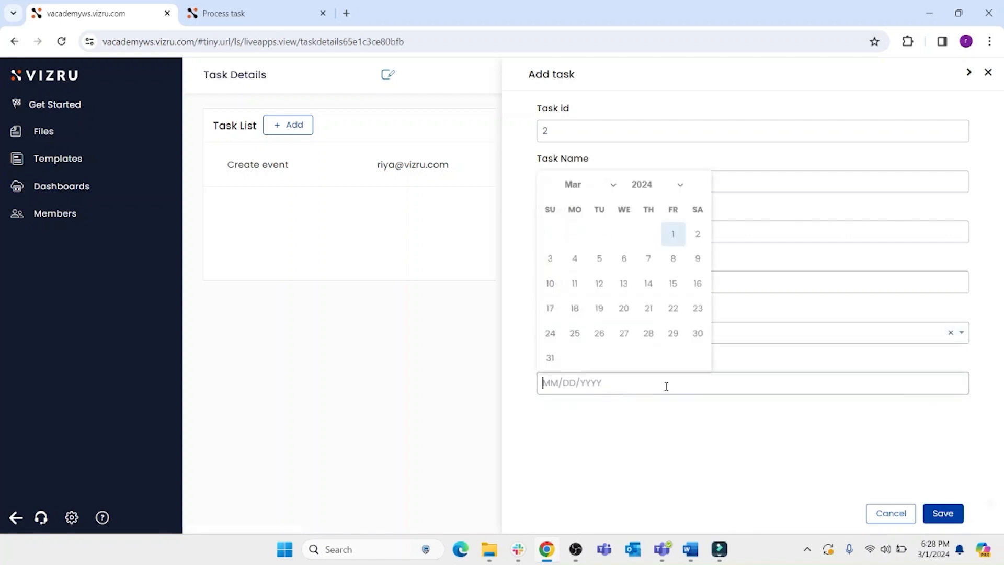
{"action": "left_click", "coordinate": [599, 258]}
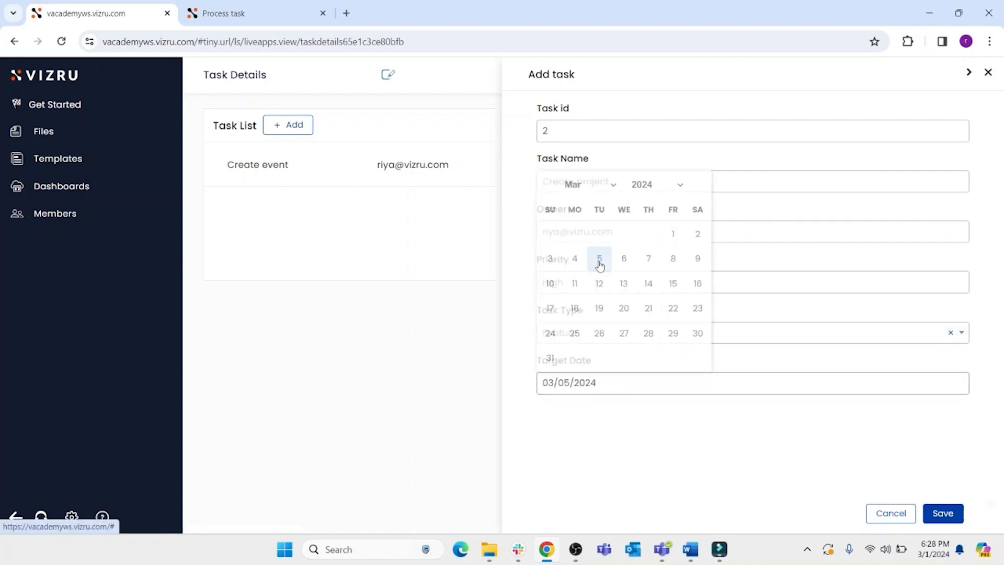
{"action": "left_click", "coordinate": [941, 514]}
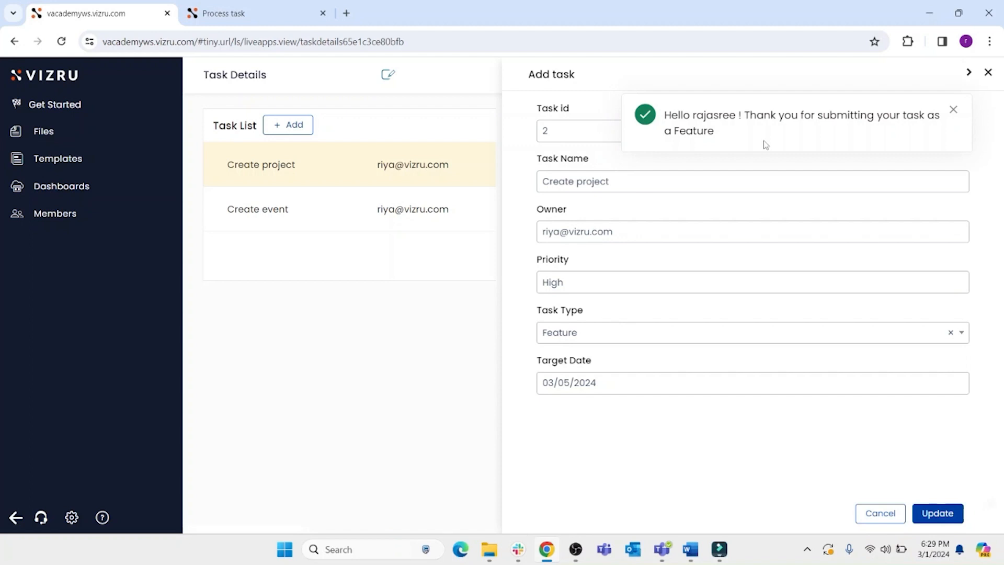
{"action": "left_click", "coordinate": [987, 72]}
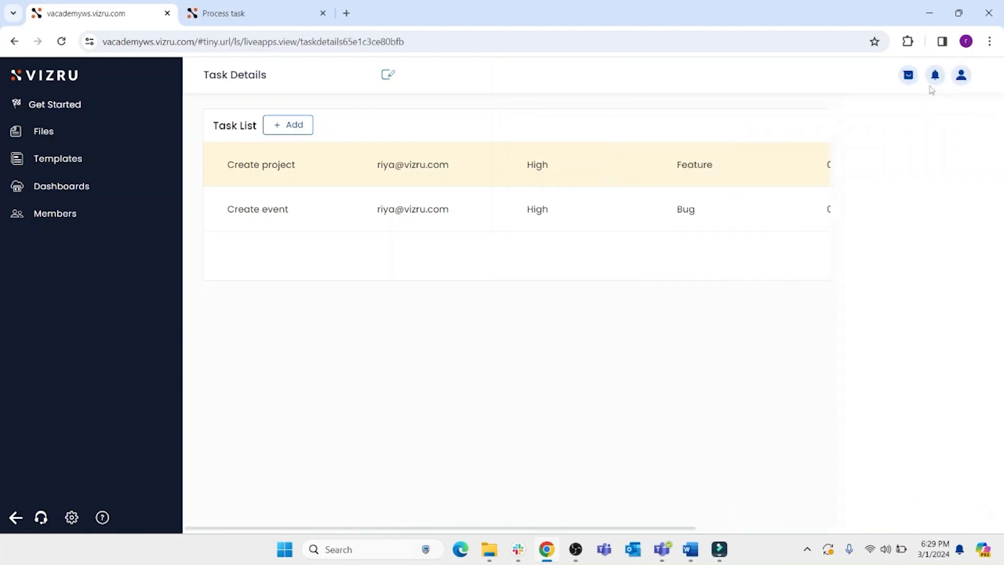
- Switch to the Process task workflow, run a test execution and open its execution log
{"action": "left_click", "coordinate": [261, 15]}
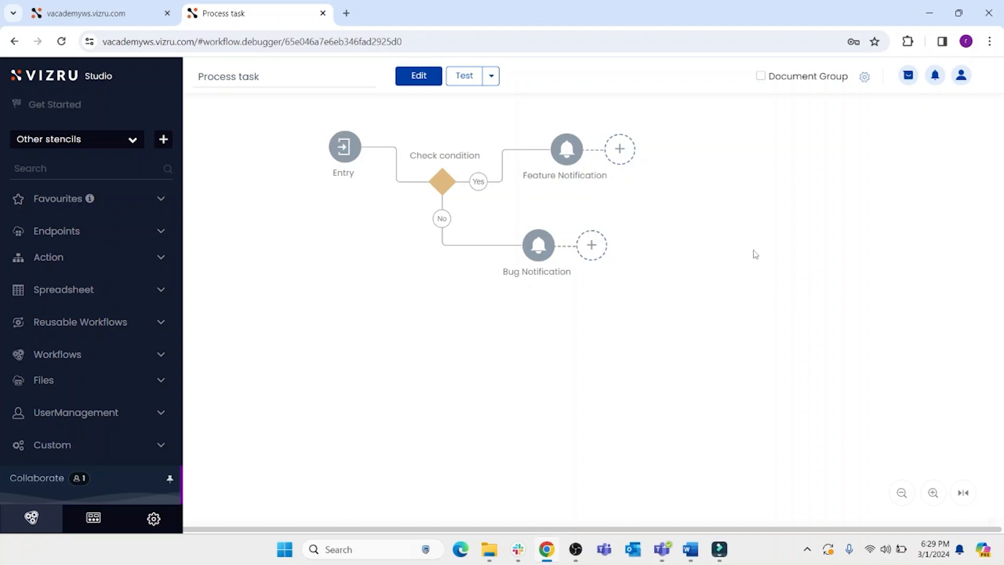
{"action": "left_click", "coordinate": [864, 77]}
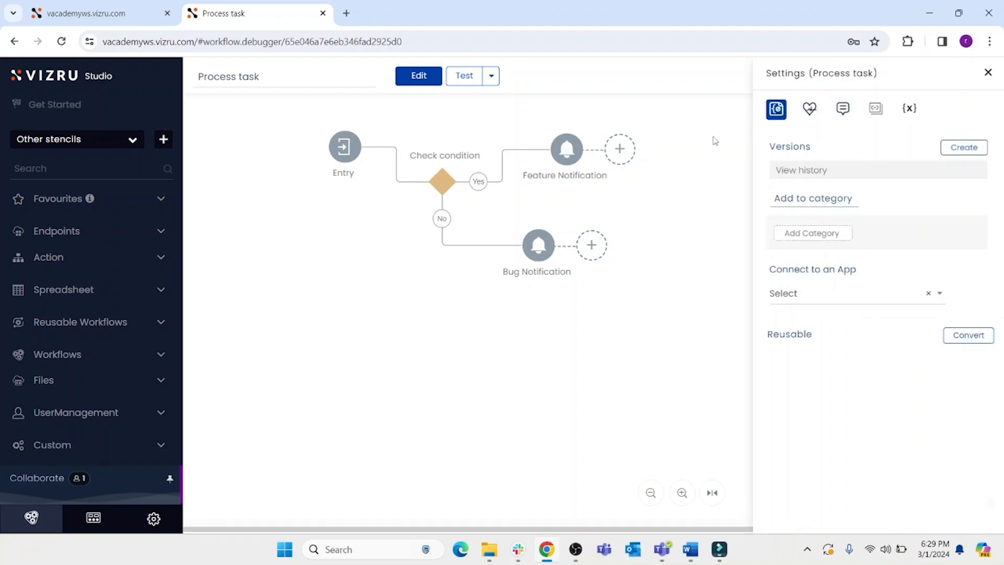
{"action": "left_click", "coordinate": [987, 73]}
{"action": "left_click", "coordinate": [455, 84]}
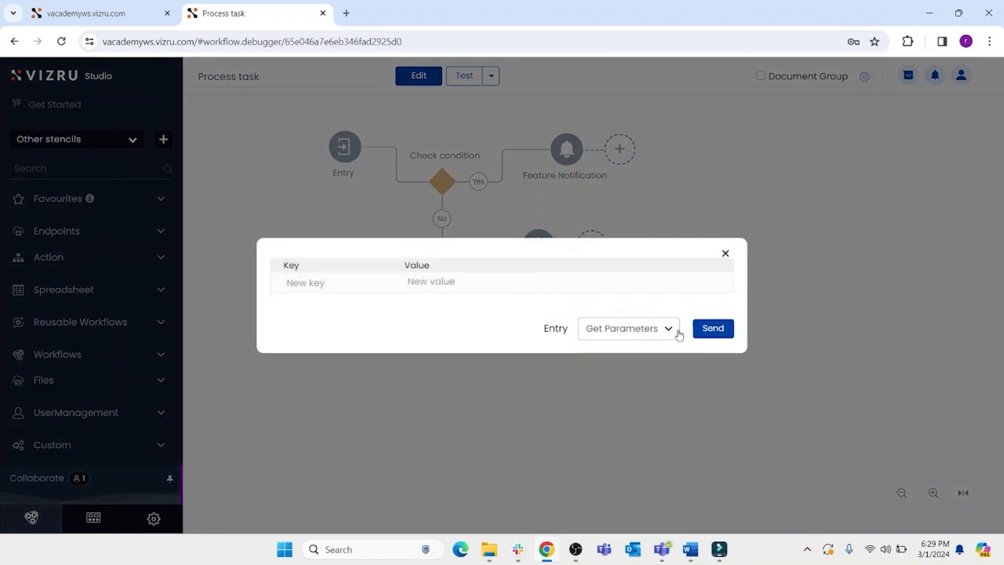
{"action": "left_click", "coordinate": [709, 331]}
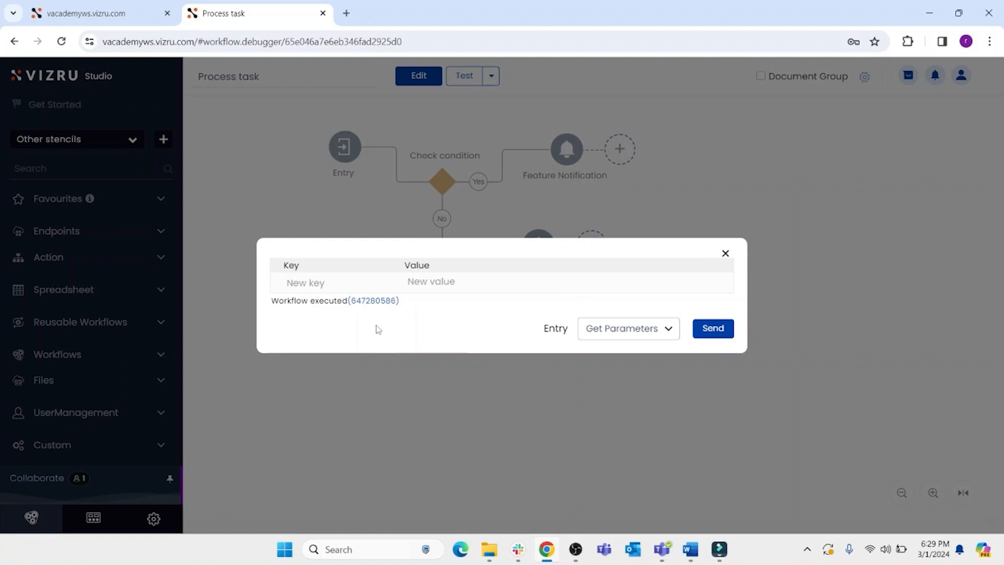
{"action": "left_click", "coordinate": [371, 301]}
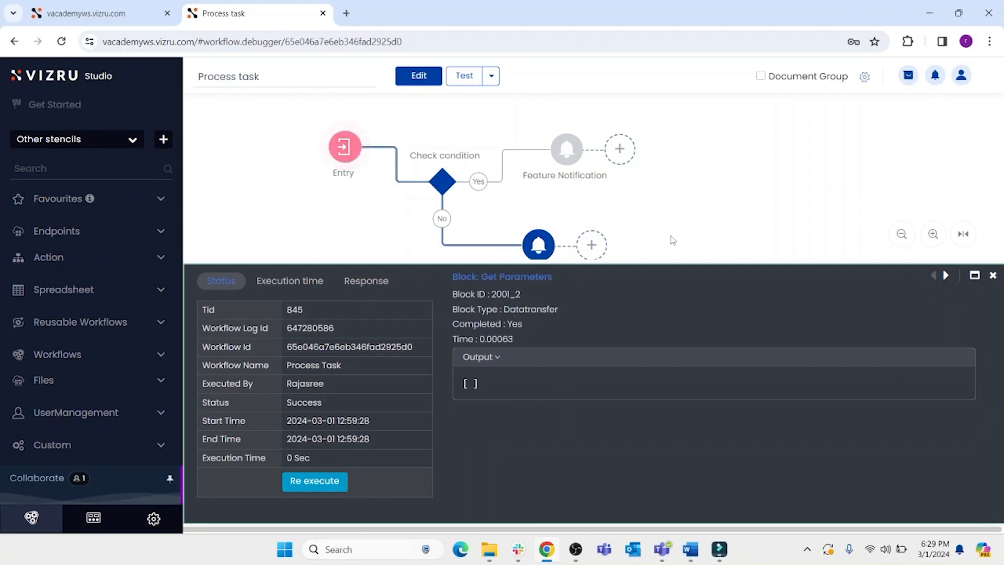
- Step through the executed blocks, inspecting the Check condition result and the Bug Notification output
{"action": "key", "text": "F10"}
{"action": "left_click", "coordinate": [944, 276]}
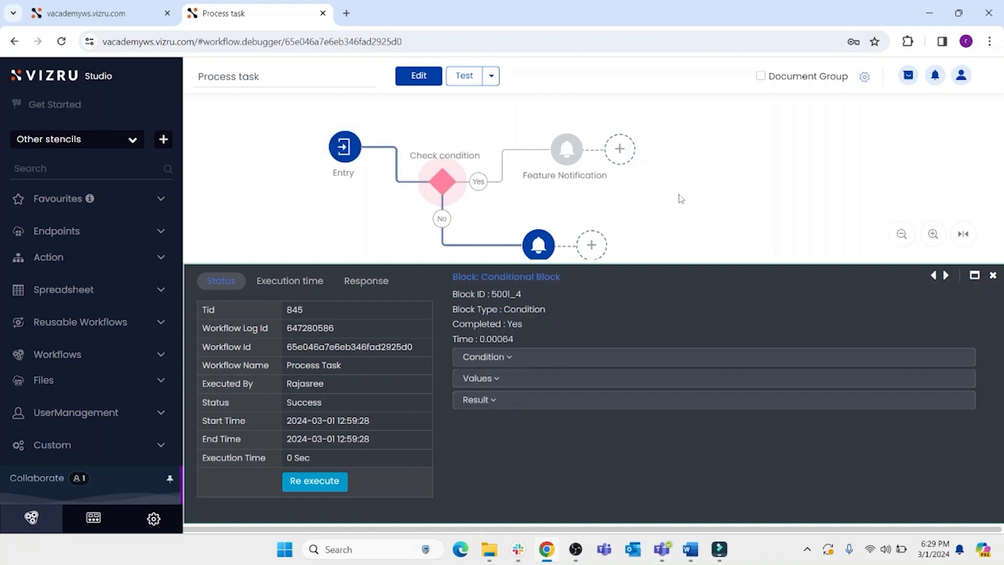
{"action": "key", "text": "F10"}
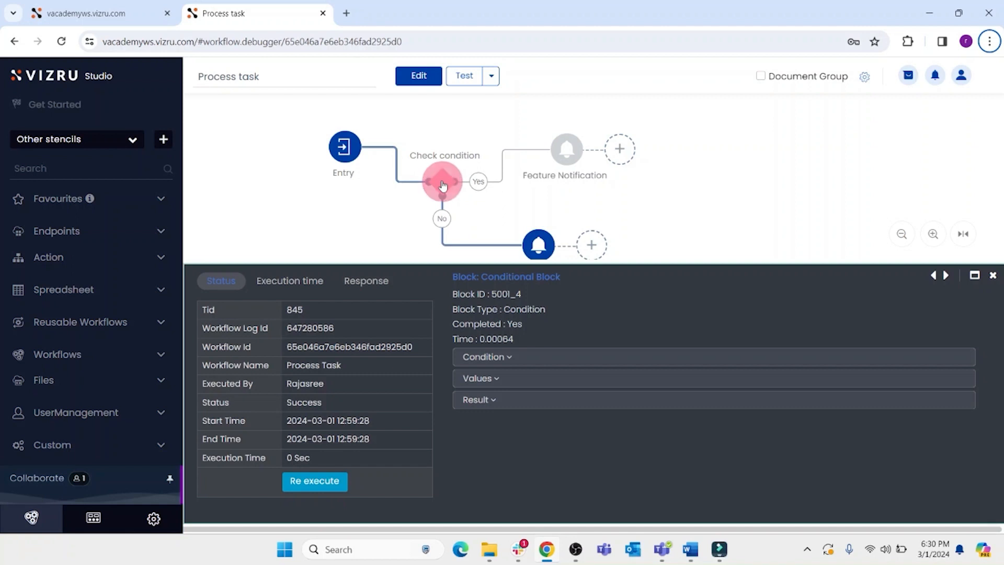
{"action": "left_click", "coordinate": [531, 403]}
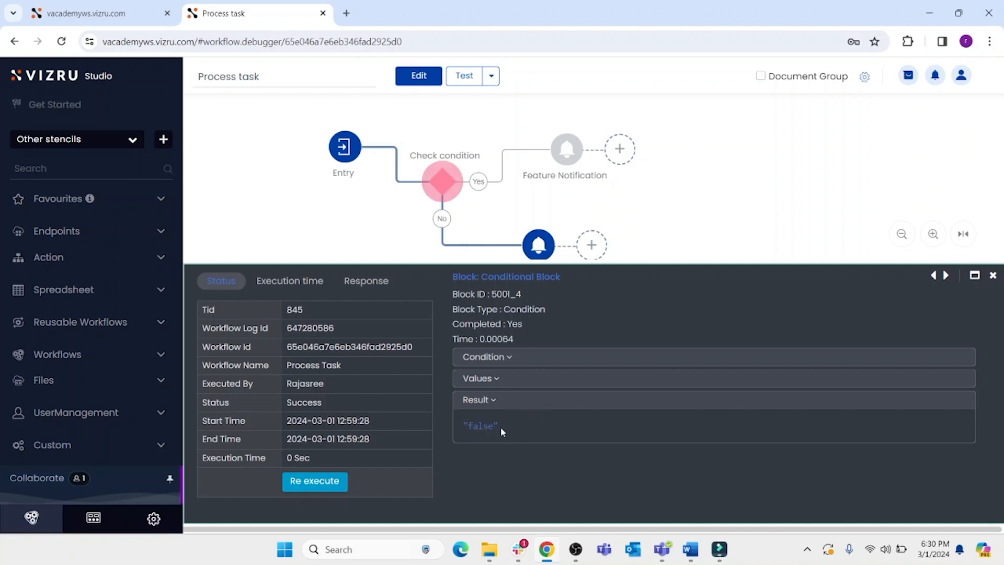
{"action": "left_click", "coordinate": [538, 245]}
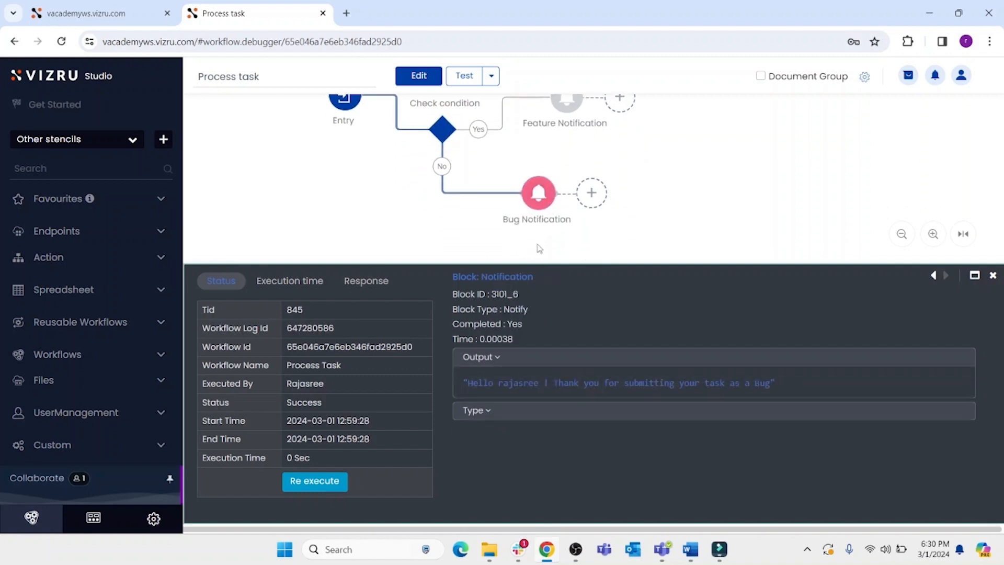